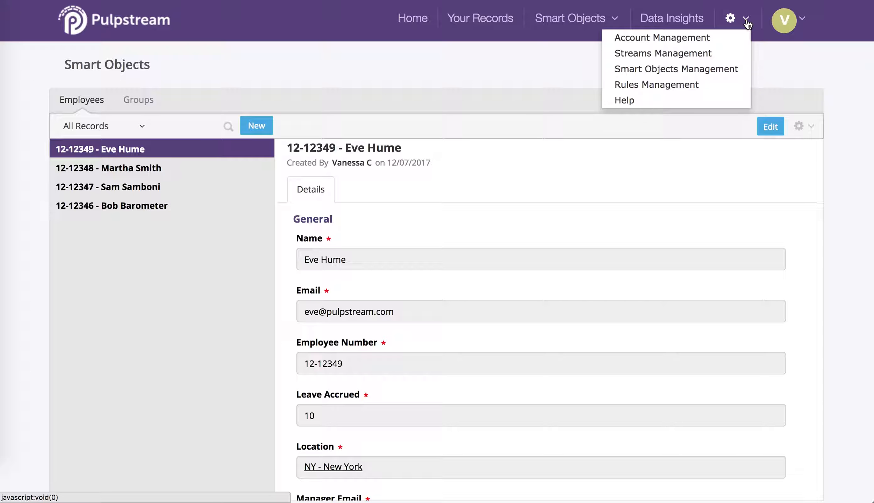
In Streams Management, start a new stream built with the wizard and title it "Leave of Absence"
{"action": "left_click", "coordinate": [735, 53]}
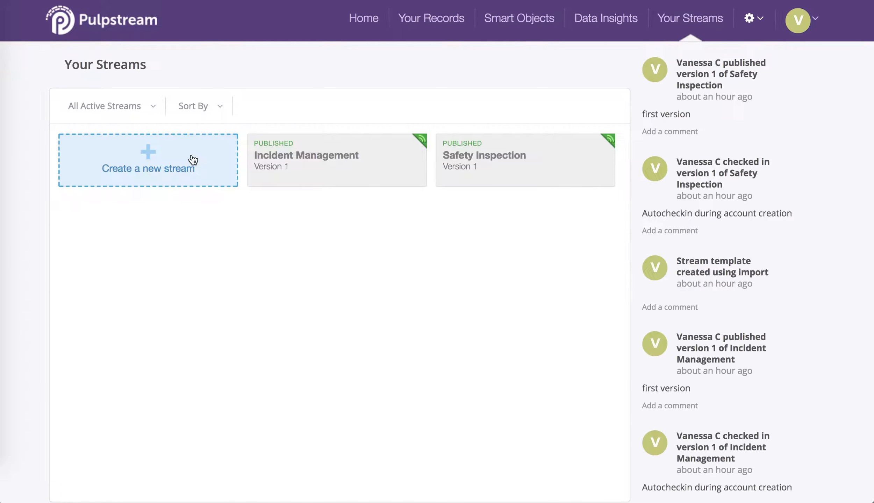
{"action": "left_click", "coordinate": [175, 160]}
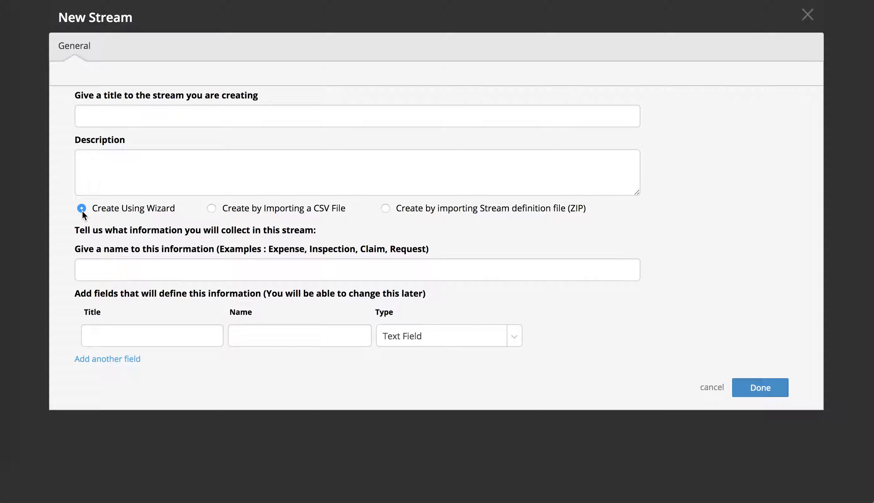
{"action": "left_click", "coordinate": [154, 118]}
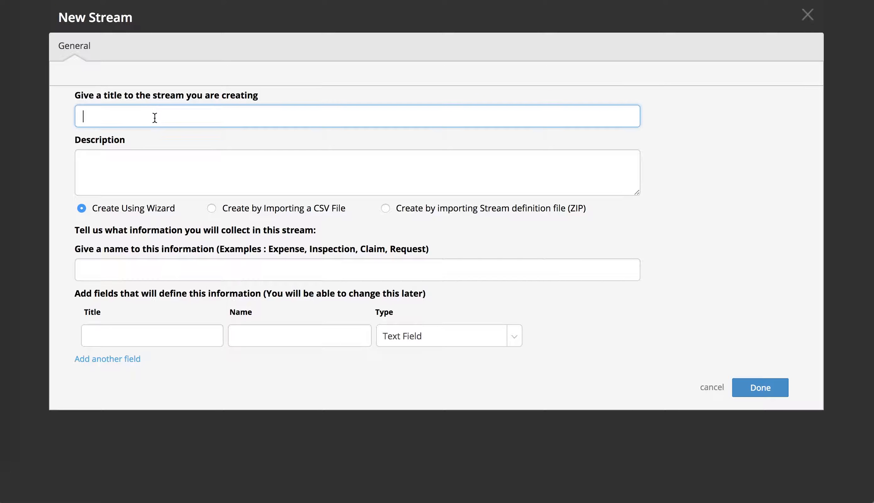
{"action": "type", "text": "Leave of Absence"}
Enter the stream description "Use this stream to process Leave of Absence requests."
{"action": "left_click", "coordinate": [208, 166]}
{"action": "type", "text": "Use t"}
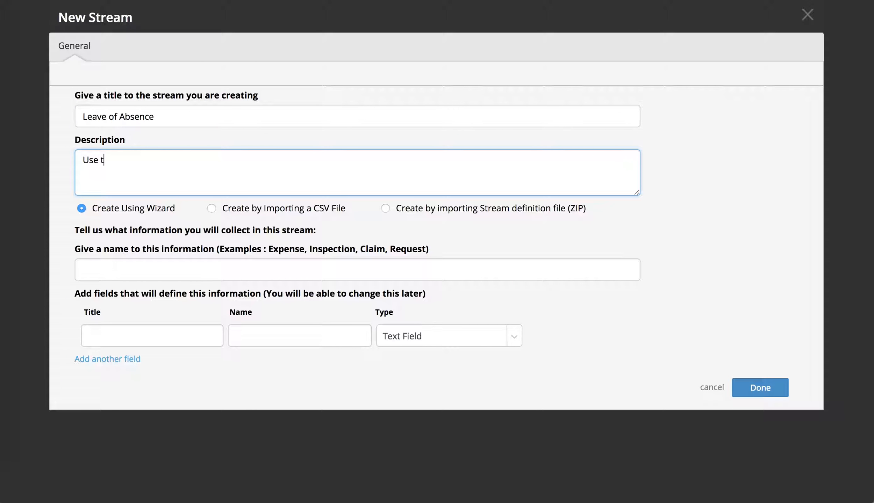
{"action": "type", "text": "his stream to process o"}
{"action": "key", "text": "BackSpace"}
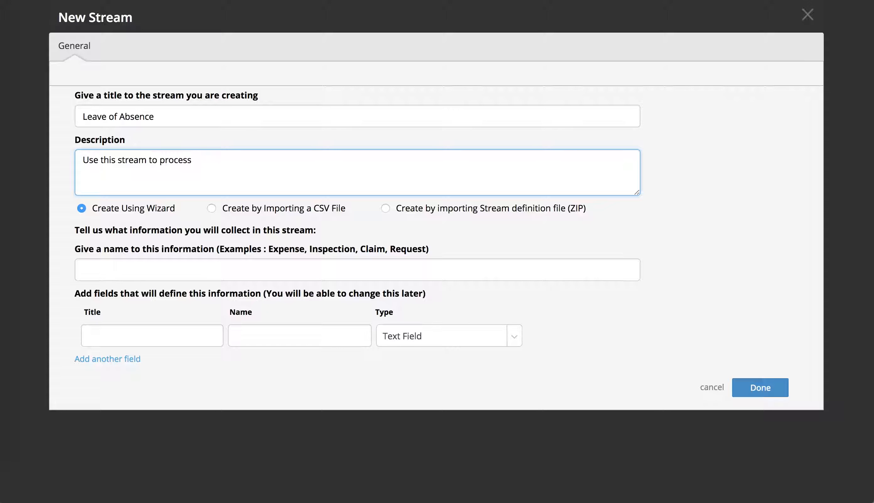
{"action": "type", "text": "Leave of Absence requests."}
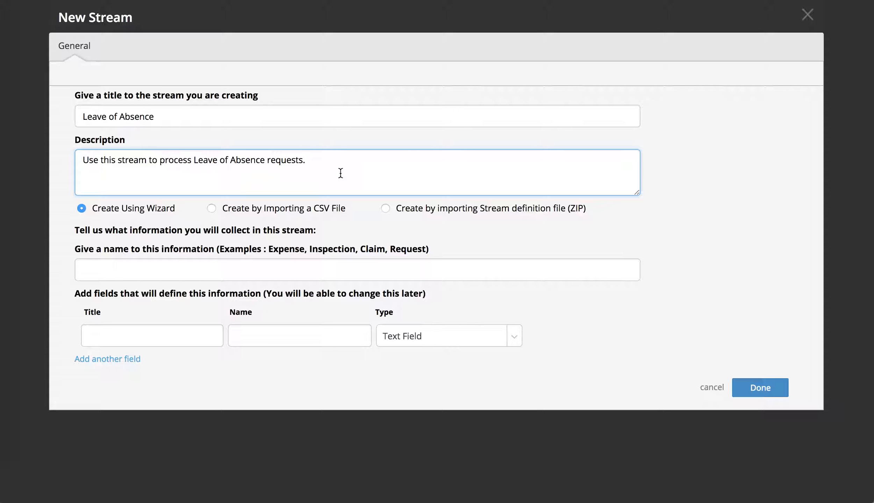
Name the information collected in the stream "Requests" and add three more blank field rows
{"action": "left_click", "coordinate": [277, 262]}
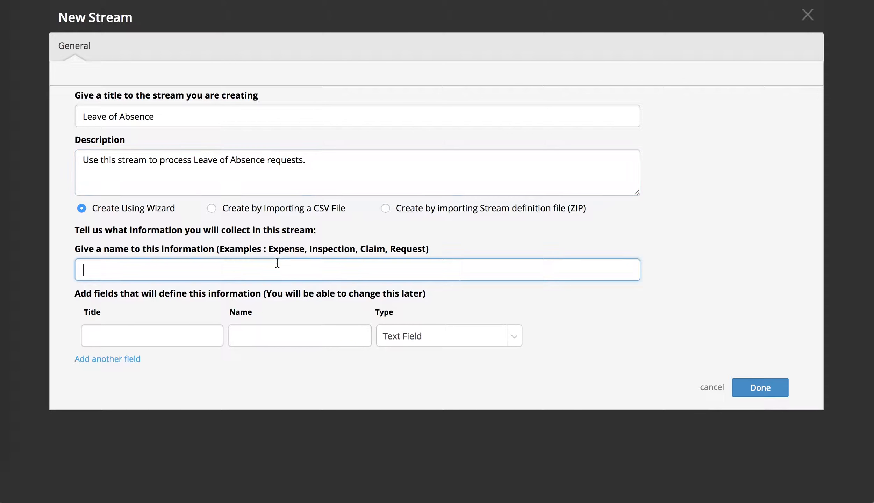
{"action": "type", "text": "Requests"}
{"action": "left_click", "coordinate": [119, 363]}
{"action": "left_click", "coordinate": [121, 391]}
{"action": "left_click", "coordinate": [126, 421]}
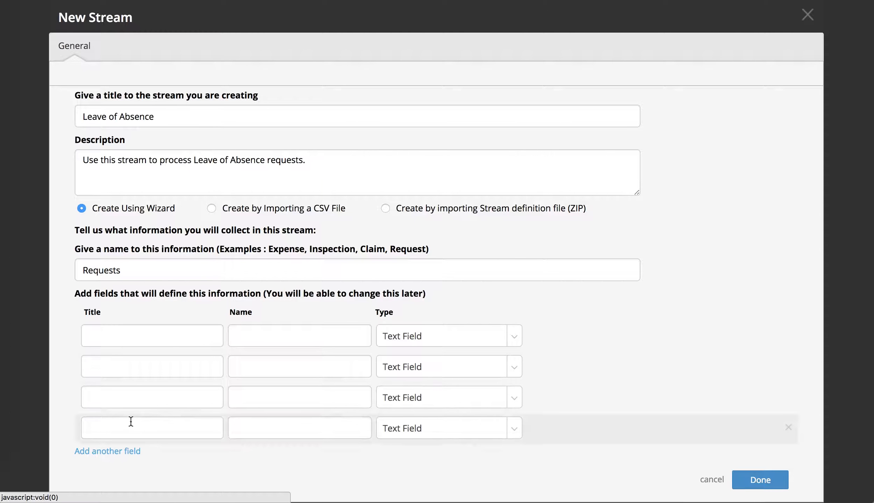
Title the first field "Employee Number" and the second "Start Date", giving Start Date the Date type
{"action": "left_click", "coordinate": [125, 333]}
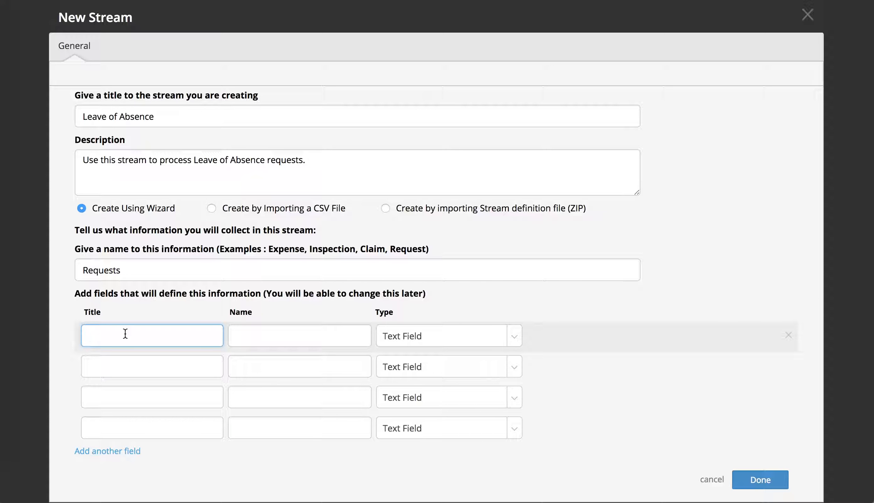
{"action": "type", "text": "Employee Number"}
{"action": "left_click", "coordinate": [182, 369]}
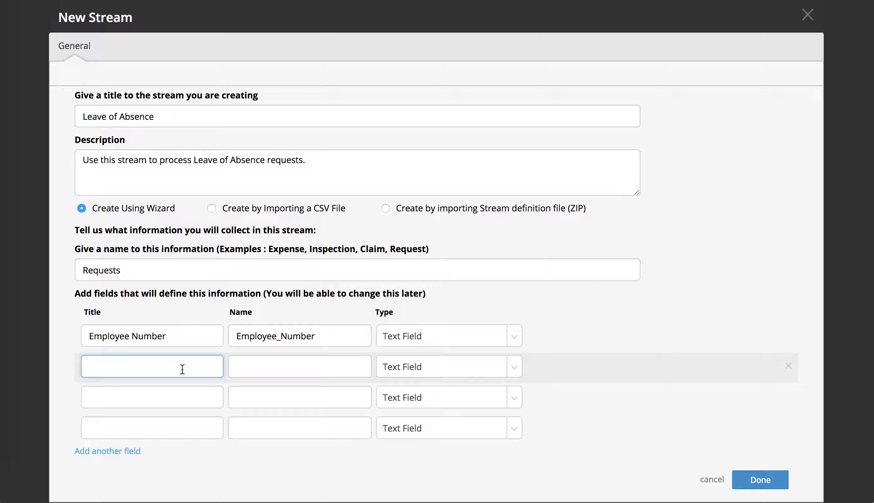
{"action": "type", "text": "Start Date"}
{"action": "key", "text": "Tab"}
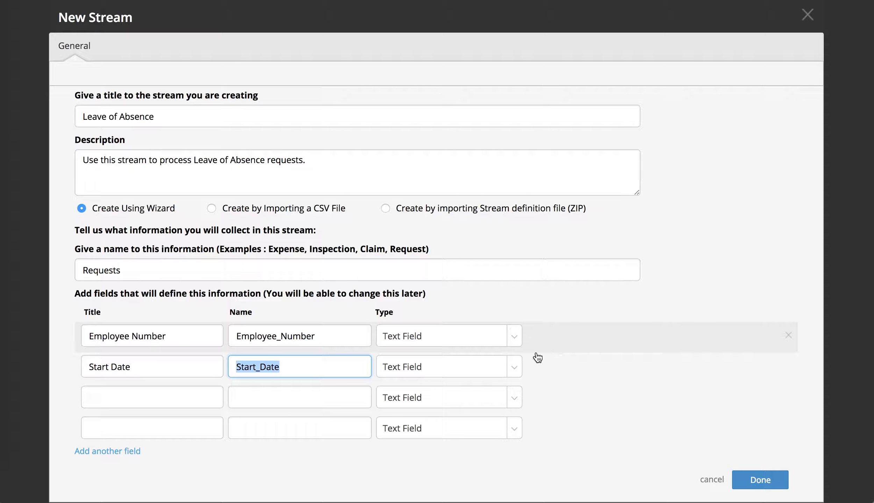
{"action": "left_click", "coordinate": [505, 373]}
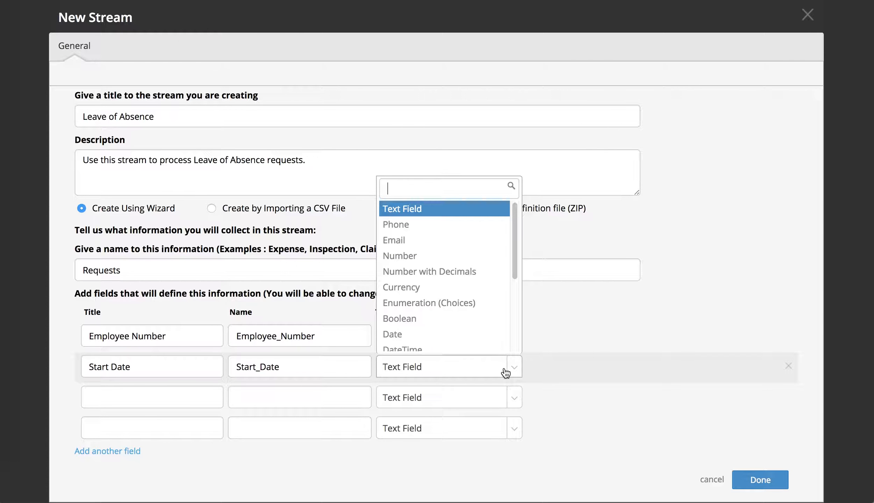
{"action": "scroll", "coordinate": [479, 344], "scroll_direction": "down", "scroll_amount": 1}
{"action": "left_click", "coordinate": [477, 328]}
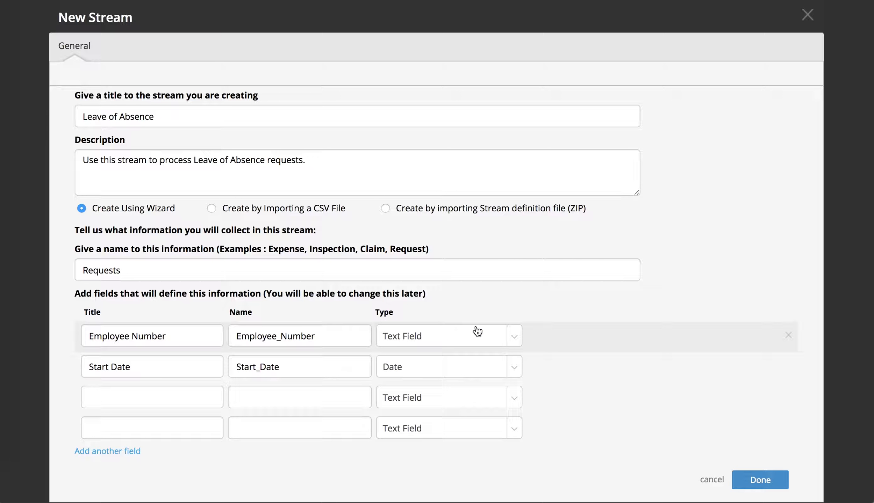
Title the third field "End Date" and set its type to Date
{"action": "left_click", "coordinate": [202, 397]}
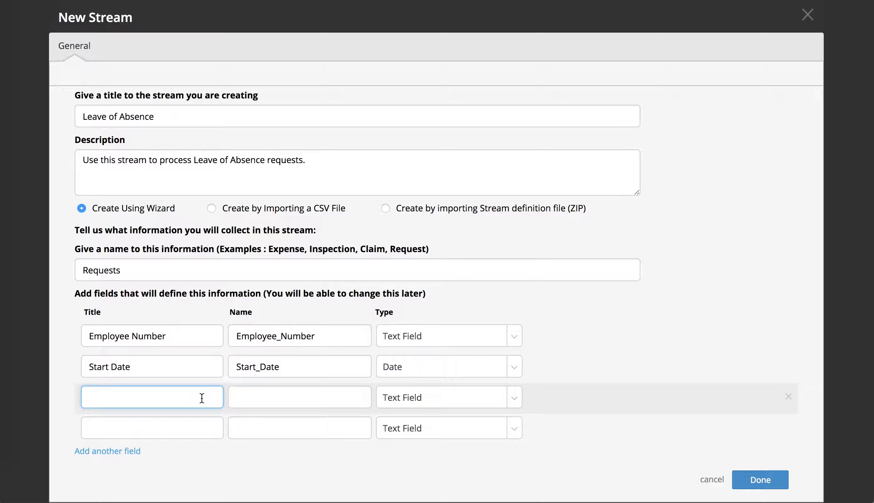
{"action": "type", "text": "End Date"}
{"action": "key", "text": "Tab"}
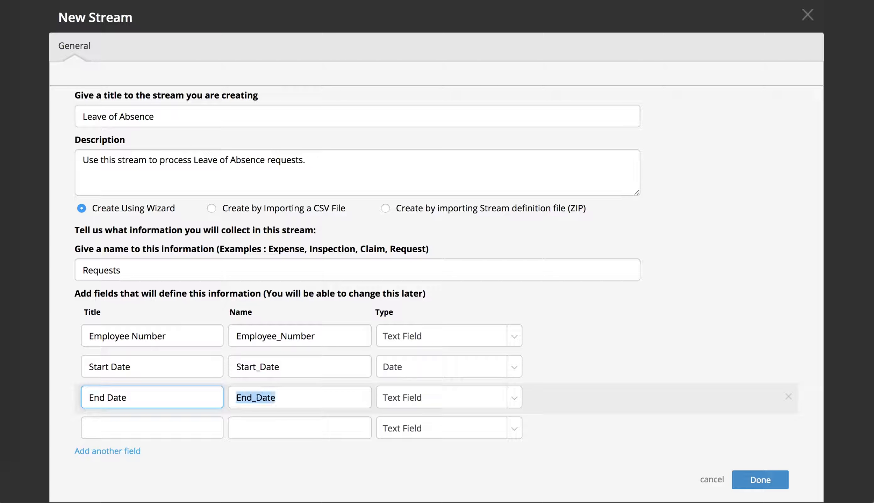
{"action": "left_click", "coordinate": [461, 405]}
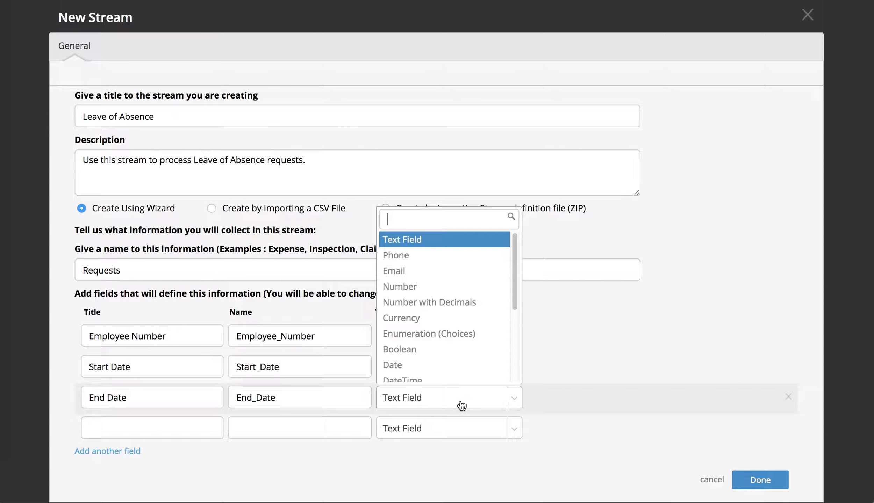
{"action": "left_click", "coordinate": [447, 363]}
Title the fourth field "Email Address" and set its type to Email
{"action": "left_click", "coordinate": [194, 429]}
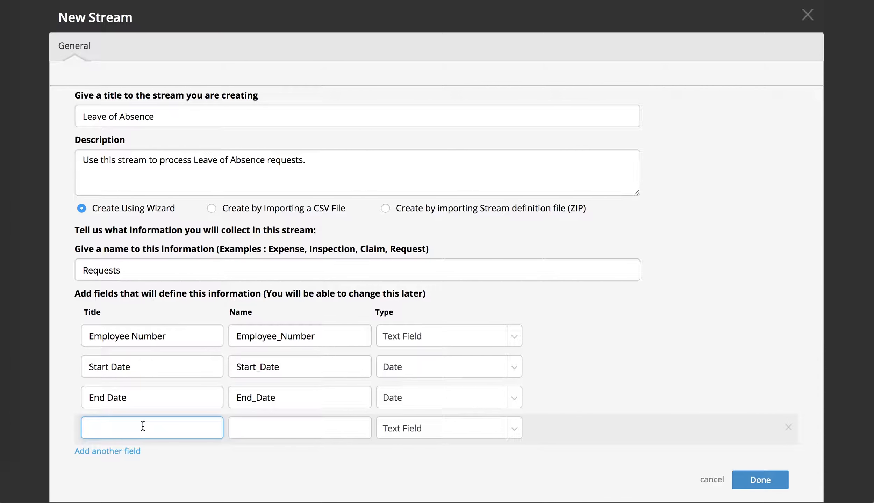
{"action": "type", "text": "Email Address"}
{"action": "key", "text": "Tab"}
{"action": "left_click", "coordinate": [438, 434]}
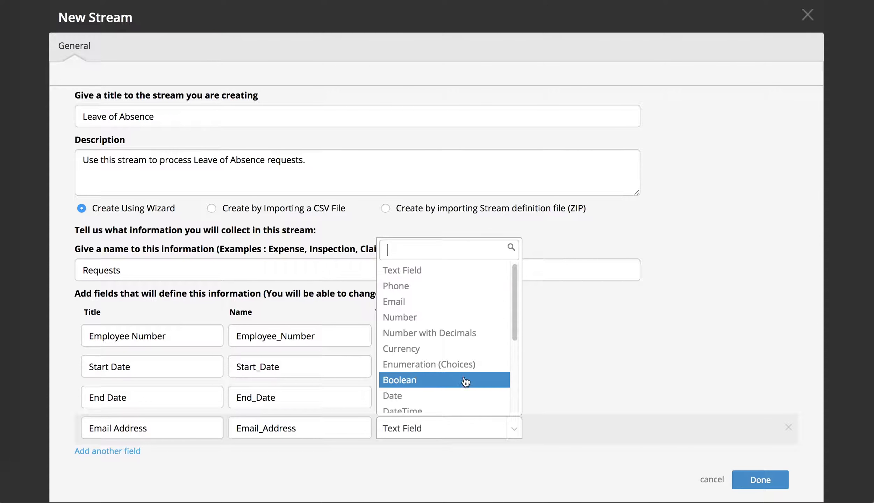
{"action": "left_click", "coordinate": [441, 302]}
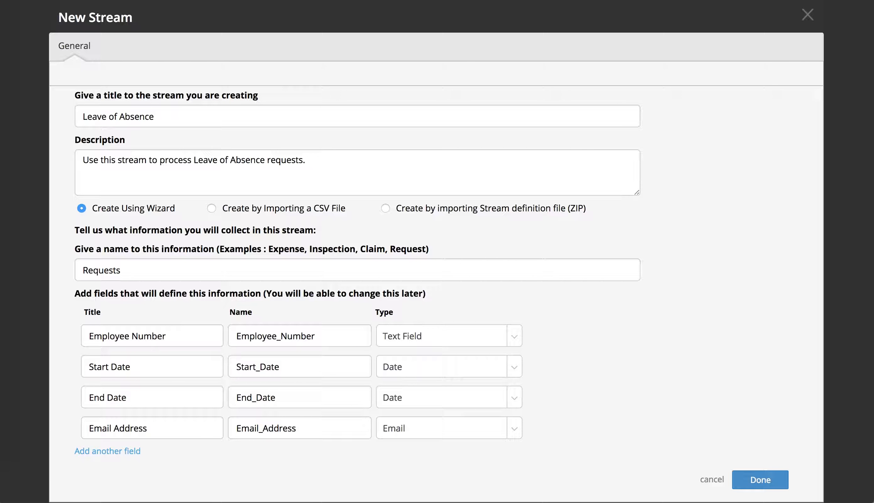
Add a fifth field titled "Type of Leave" and set its type to Enumeration (Choices)
{"action": "left_click", "coordinate": [121, 455]}
{"action": "scroll", "coordinate": [119, 450], "scroll_direction": "down", "scroll_amount": 1}
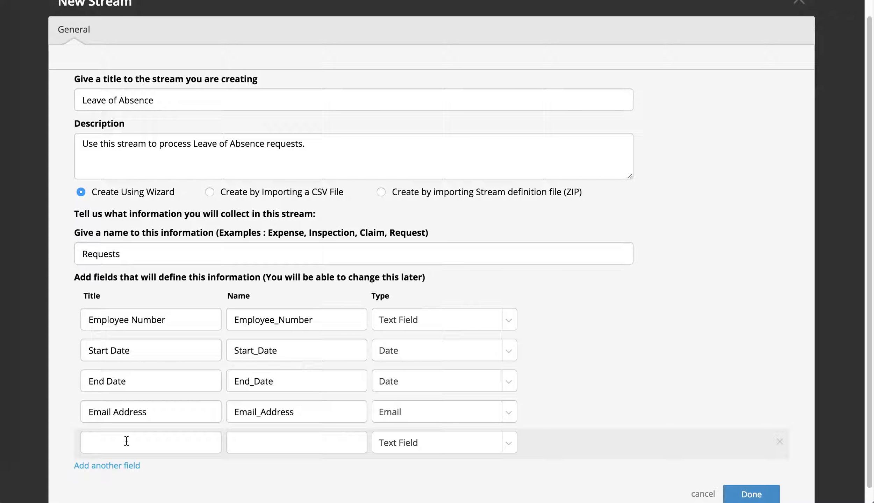
{"action": "left_click", "coordinate": [127, 441]}
{"action": "type", "text": "T"}
{"action": "key", "text": "BackSpace"}
{"action": "type", "text": "Type"}
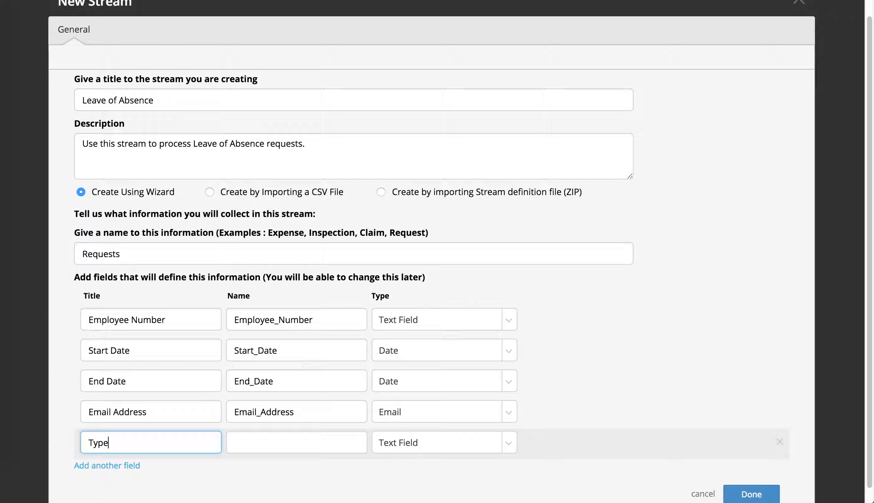
{"action": "type", "text": " of Leave"}
{"action": "key", "text": "Tab"}
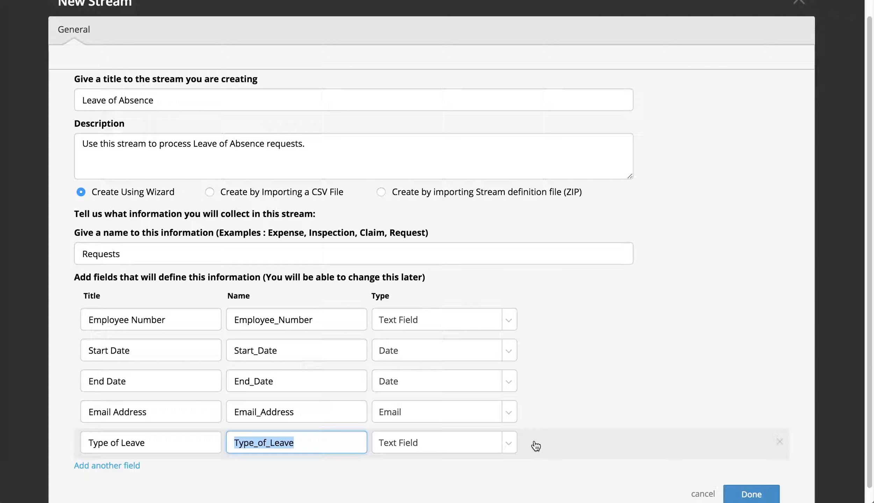
{"action": "scroll", "coordinate": [535, 446], "scroll_direction": "down", "scroll_amount": 1}
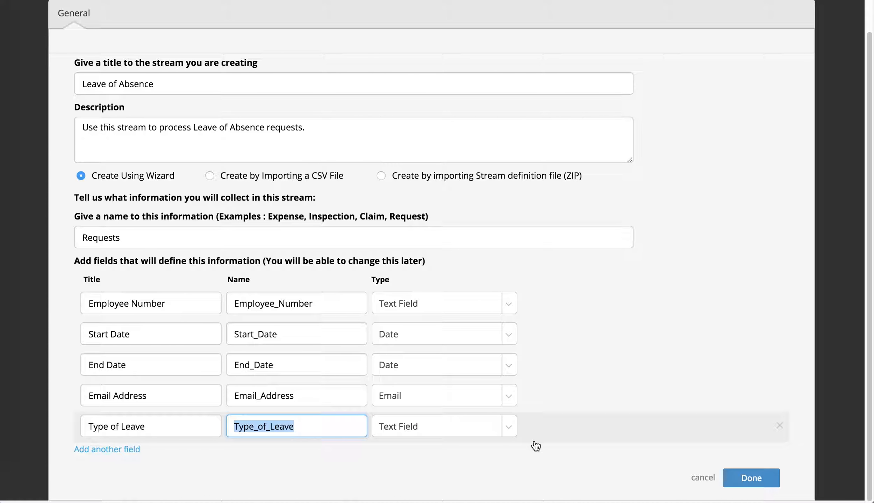
{"action": "left_click", "coordinate": [467, 433]}
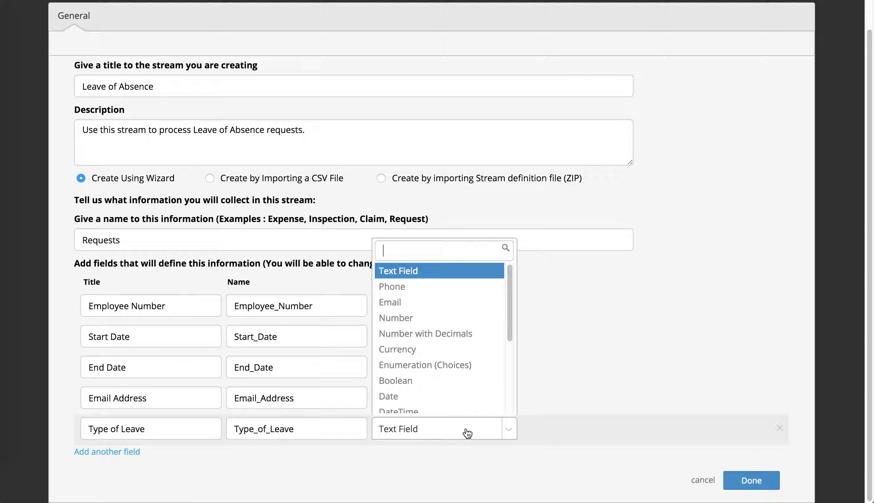
{"action": "scroll", "coordinate": [472, 376], "scroll_direction": "down", "scroll_amount": 1}
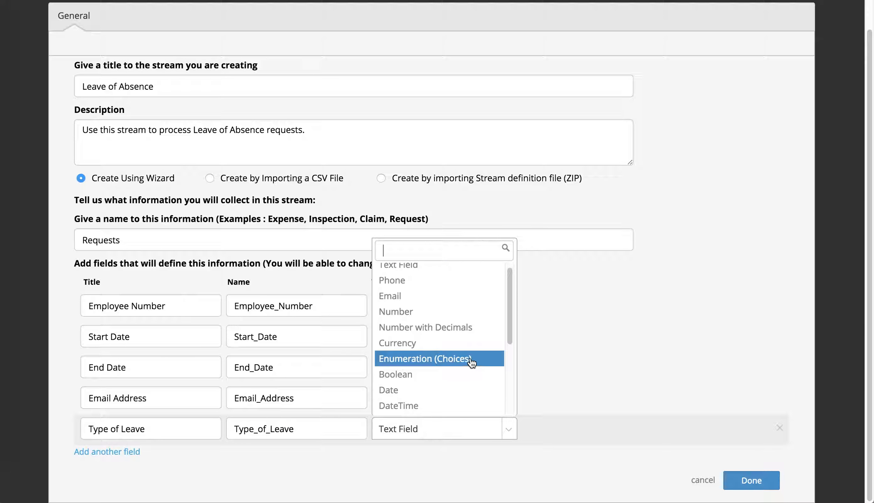
{"action": "left_click", "coordinate": [470, 361]}
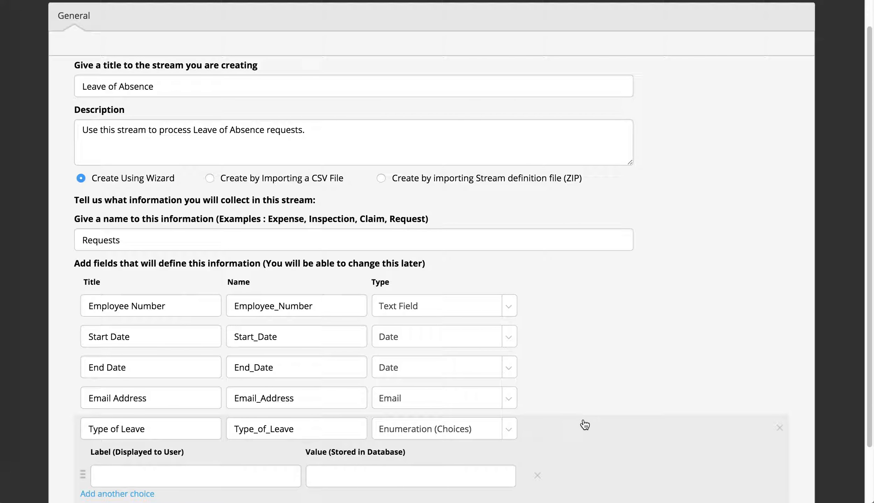
Add seven more blank choice rows to the Type of Leave field
{"action": "scroll", "coordinate": [636, 457], "scroll_direction": "down", "scroll_amount": 3}
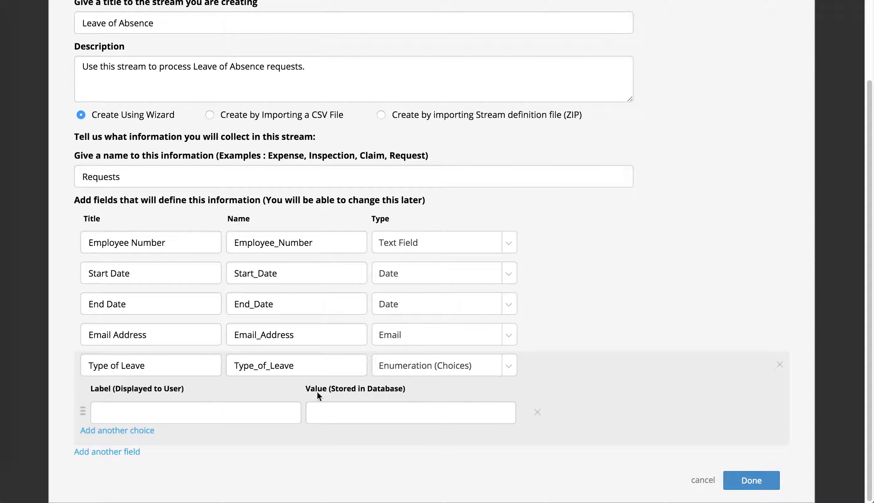
{"action": "left_click", "coordinate": [146, 431]}
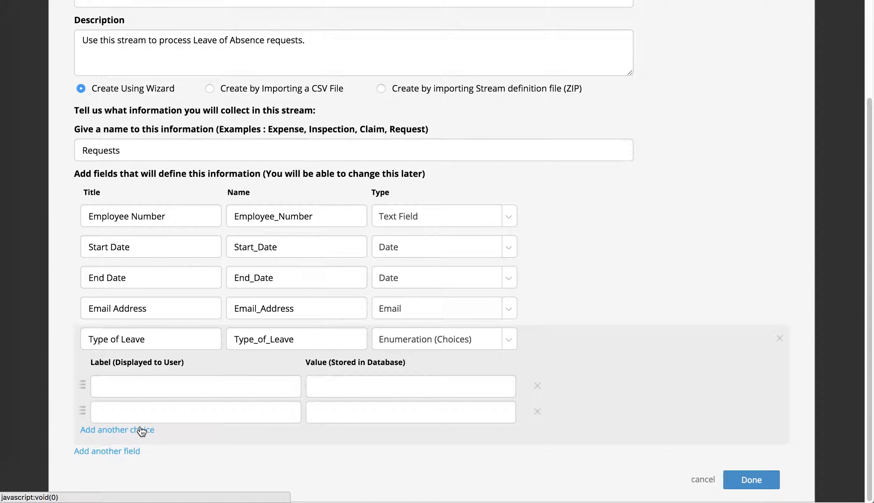
{"action": "left_click", "coordinate": [140, 430]}
{"action": "left_click", "coordinate": [139, 428]}
{"action": "left_click", "coordinate": [140, 430]}
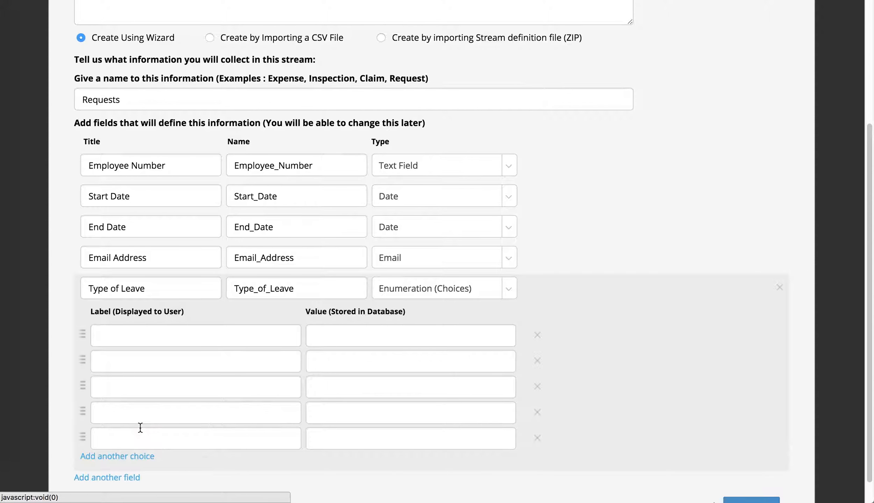
{"action": "left_click", "coordinate": [141, 430]}
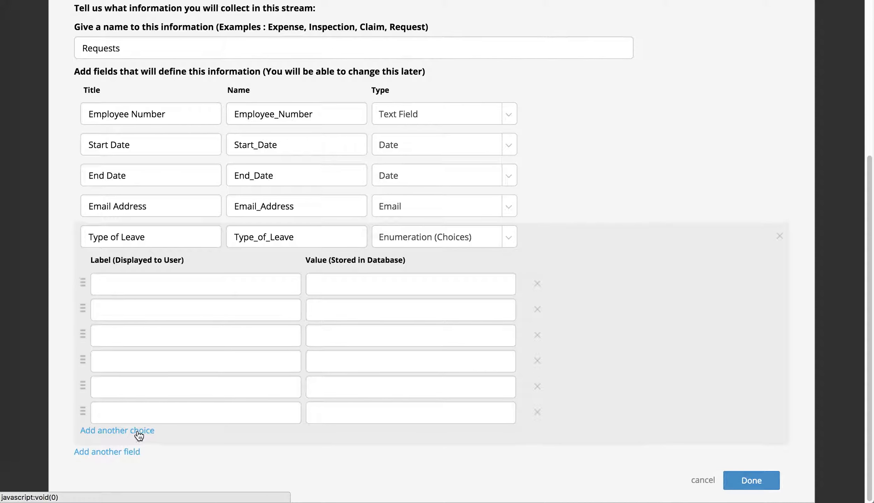
{"action": "left_click", "coordinate": [139, 432]}
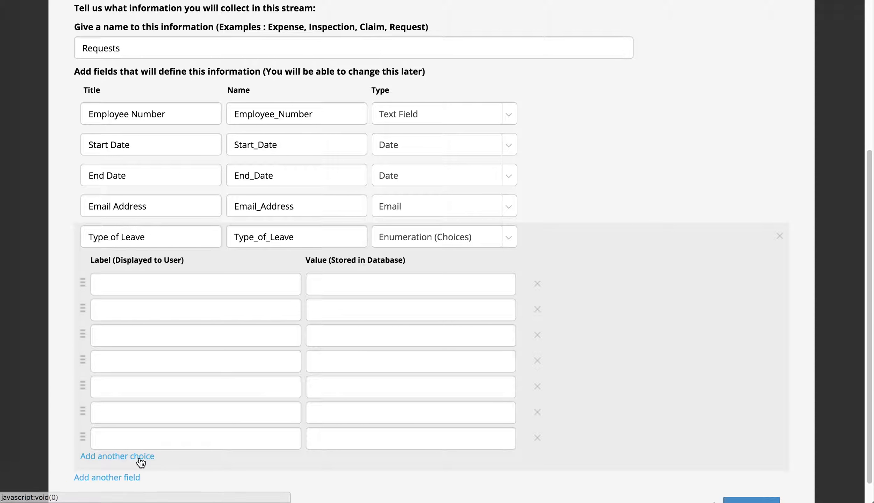
{"action": "left_click", "coordinate": [141, 459]}
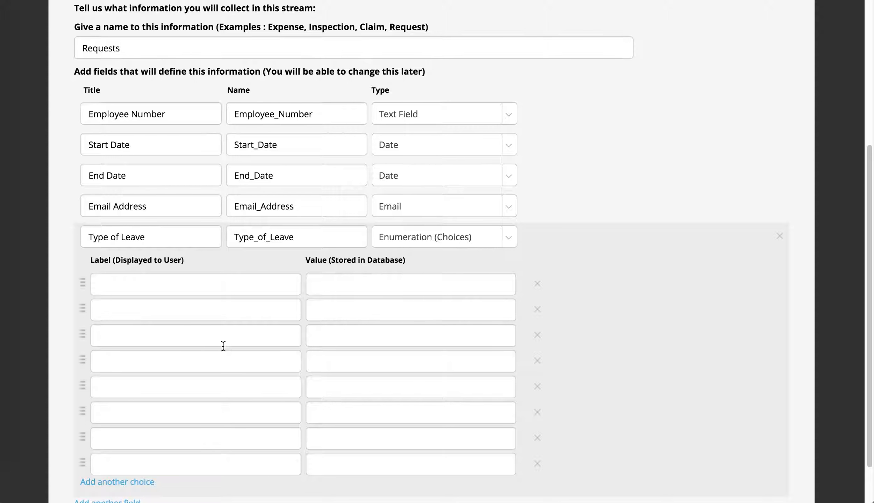
Label the first Type of Leave choice "FMLA", with the same text as its stored value
{"action": "left_click", "coordinate": [192, 296]}
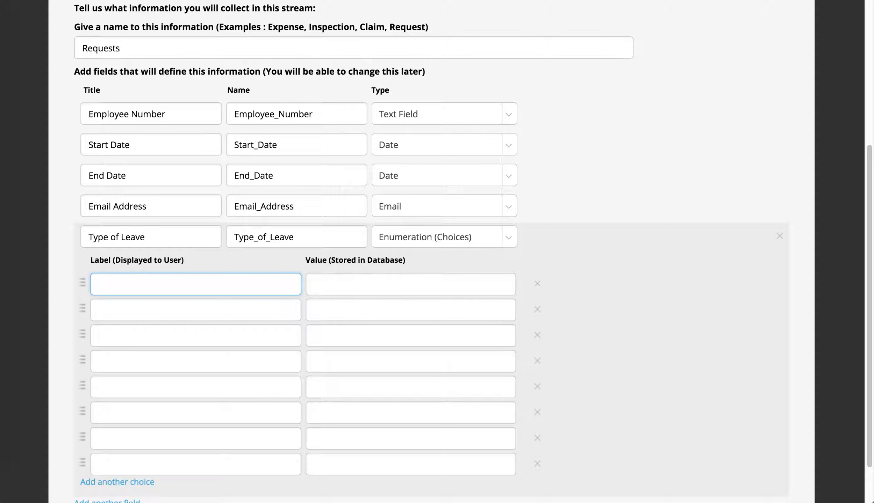
{"action": "type", "text": "FMLA"}
{"action": "key", "text": "Tab"}
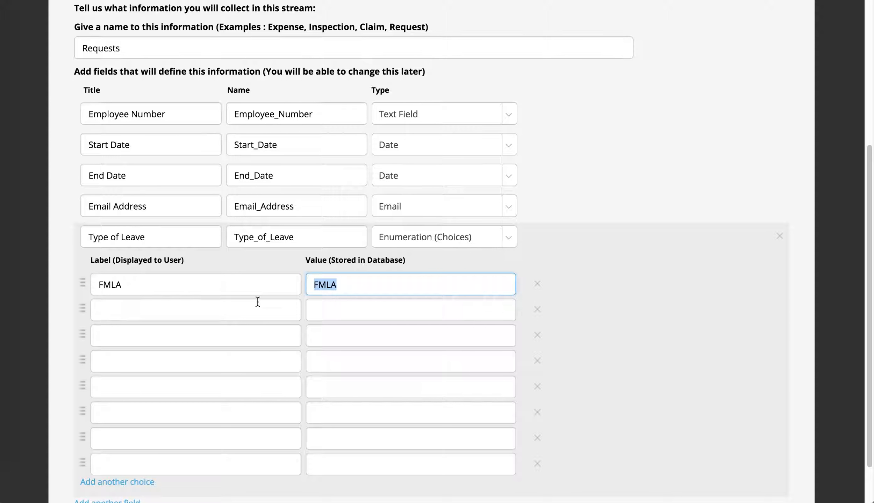
Label the second Type of Leave choice "Maternity/ Paternity" and the third "Sick Leave (5 days or more)"
{"action": "left_click", "coordinate": [164, 308]}
{"action": "type", "text": "Ma"}
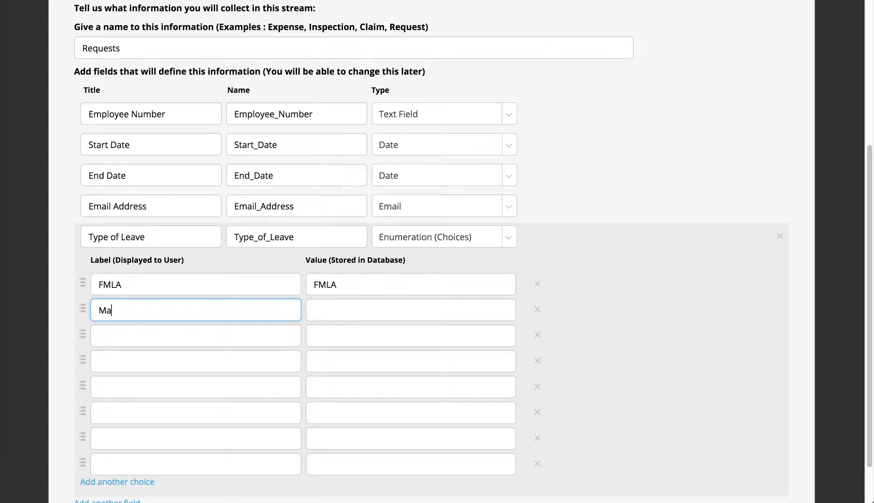
{"action": "type", "text": "ternity/ Paternity"}
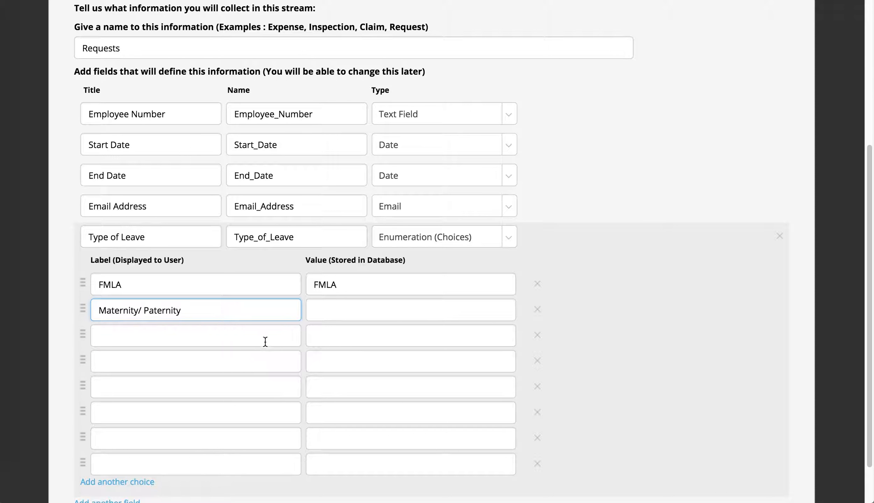
{"action": "left_click", "coordinate": [248, 335]}
{"action": "type", "text": "Sick Leave (5 days or more"}
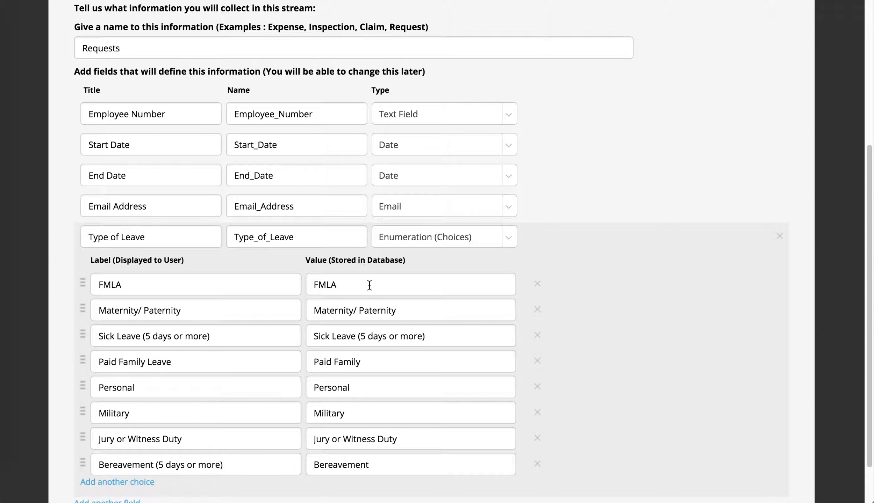
Shorten the stored value of the "Sick Leave (5 days or more)" choice to "Sick Leave"
{"action": "left_click", "coordinate": [358, 336]}
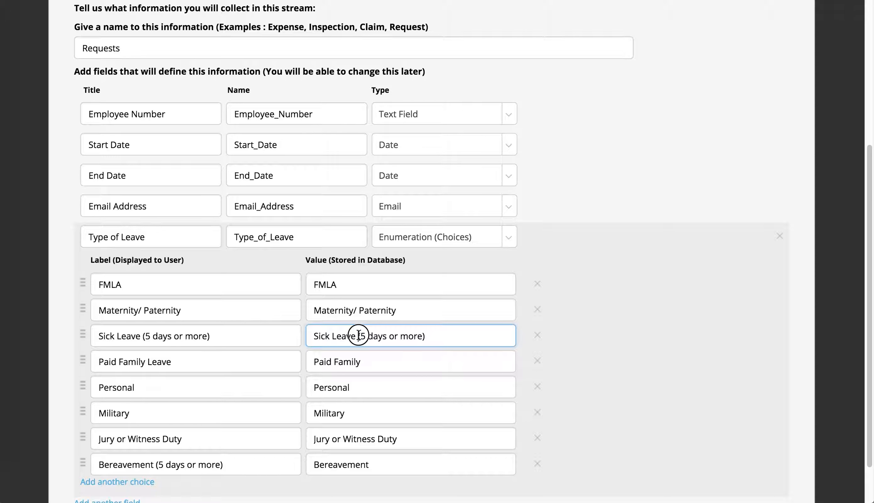
{"action": "left_click_drag", "start_coordinate": [359, 336], "coordinate": [439, 340]}
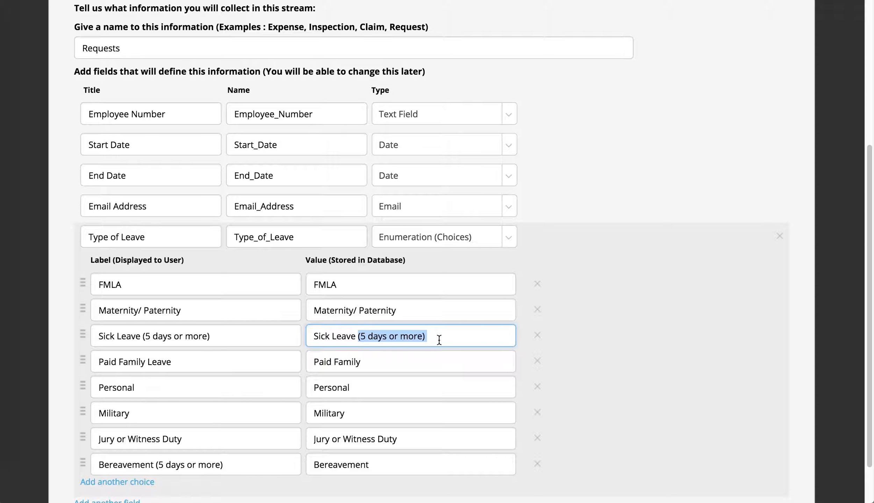
{"action": "key", "text": "BackSpace"}
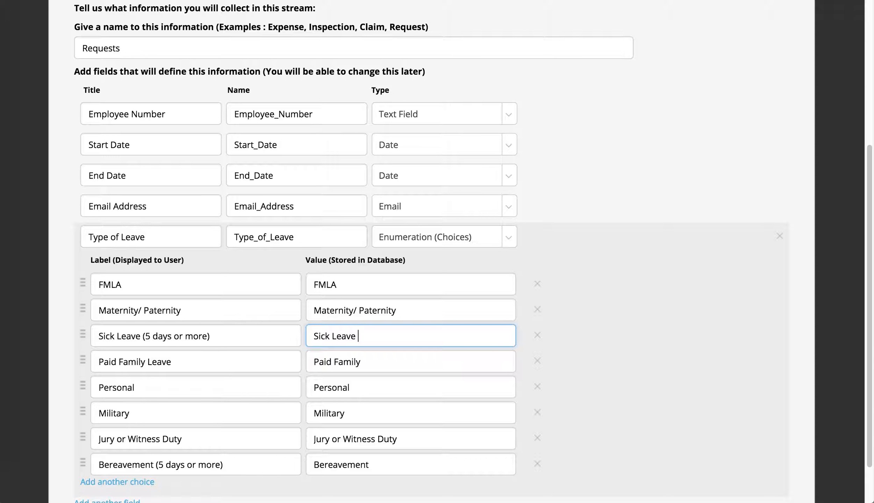
{"action": "key", "text": "BackSpace"}
Add two more blank field rows below the Type of Leave field
{"action": "scroll", "coordinate": [476, 352], "scroll_direction": "down", "scroll_amount": 2}
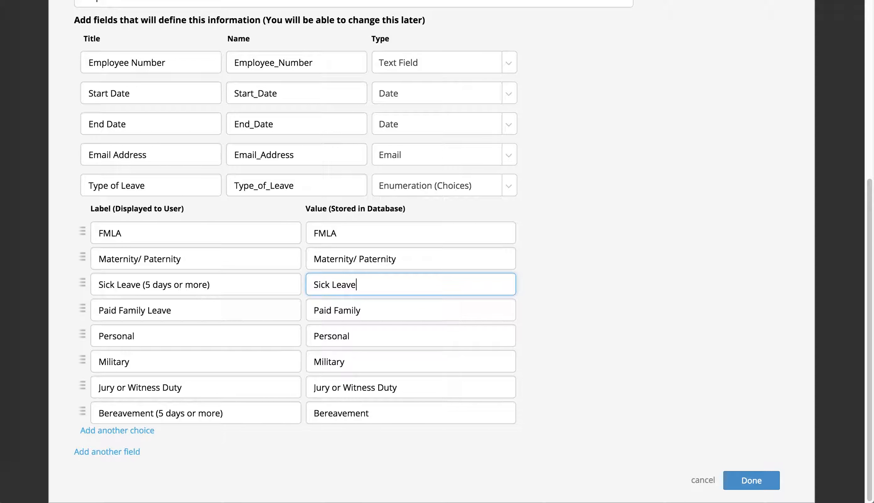
{"action": "left_click", "coordinate": [105, 451]}
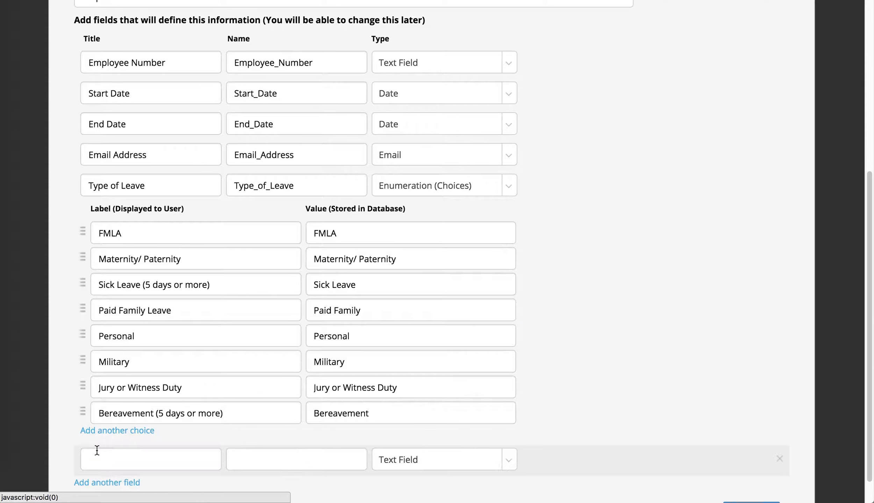
{"action": "left_click", "coordinate": [117, 484]}
{"action": "scroll", "coordinate": [115, 479], "scroll_direction": "down", "scroll_amount": 2}
Title the sixth field "Supporting Documentation" and set its type to File Attachments
{"action": "left_click", "coordinate": [142, 397]}
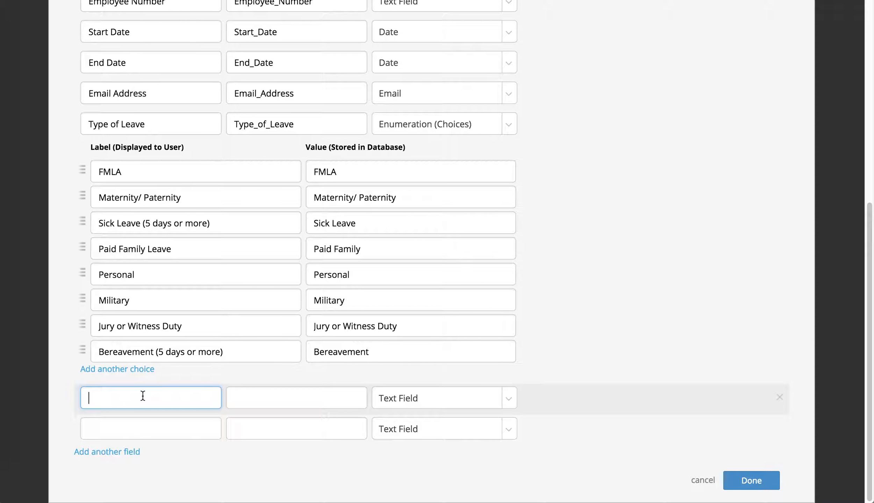
{"action": "type", "text": "Supporting Documentation"}
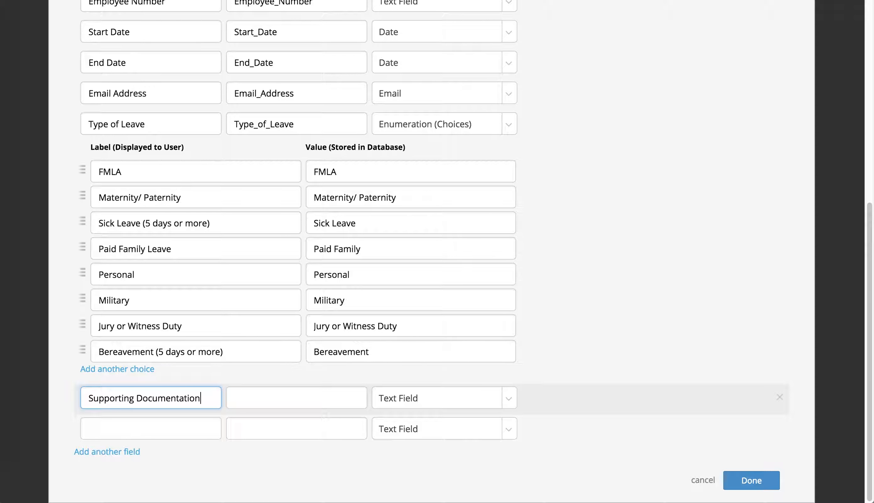
{"action": "left_click", "coordinate": [470, 401]}
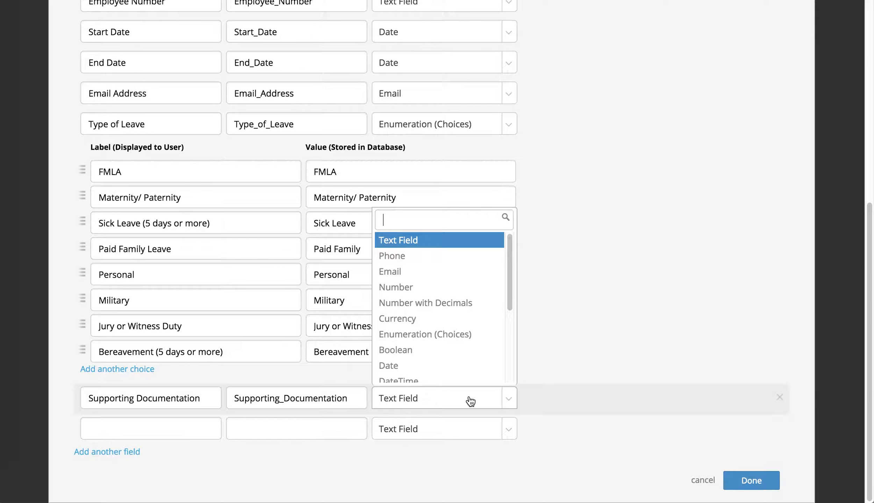
{"action": "scroll", "coordinate": [470, 346], "scroll_direction": "down", "scroll_amount": 5}
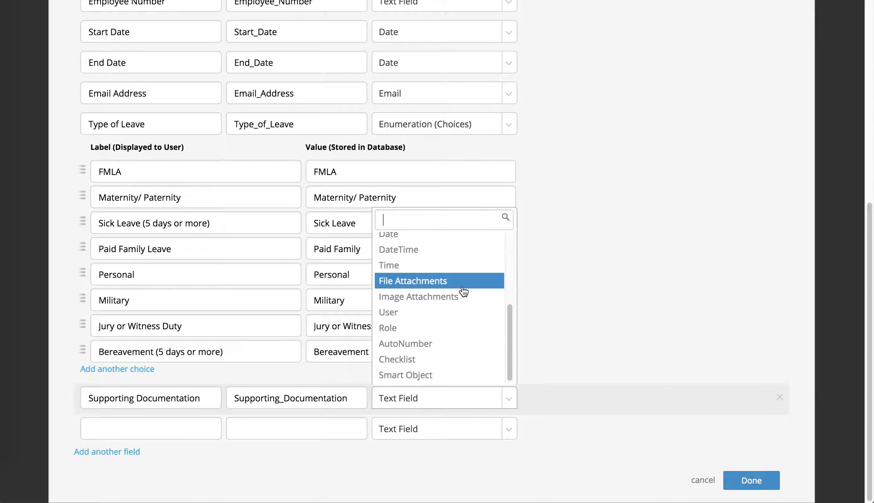
{"action": "left_click", "coordinate": [462, 283]}
Title the seventh field "Employee Signature" and set its type to Image Attachments
{"action": "left_click", "coordinate": [149, 429]}
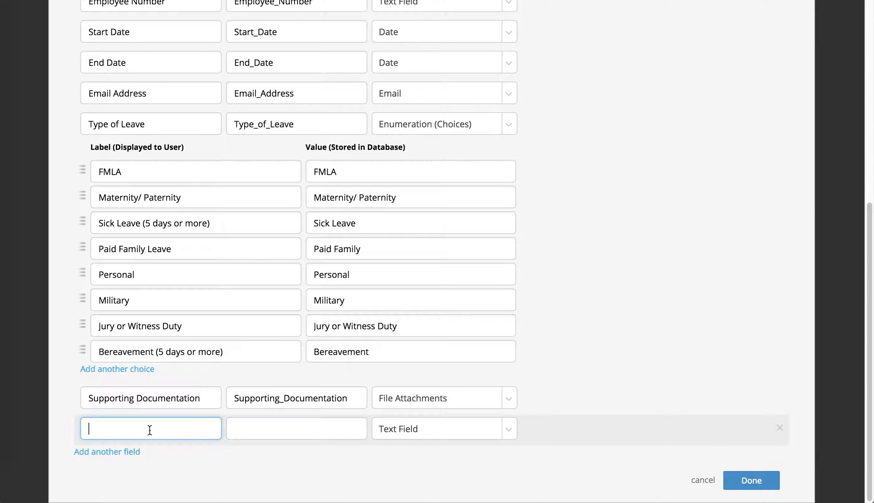
{"action": "type", "text": "Employee Signature"}
{"action": "key", "text": "Tab"}
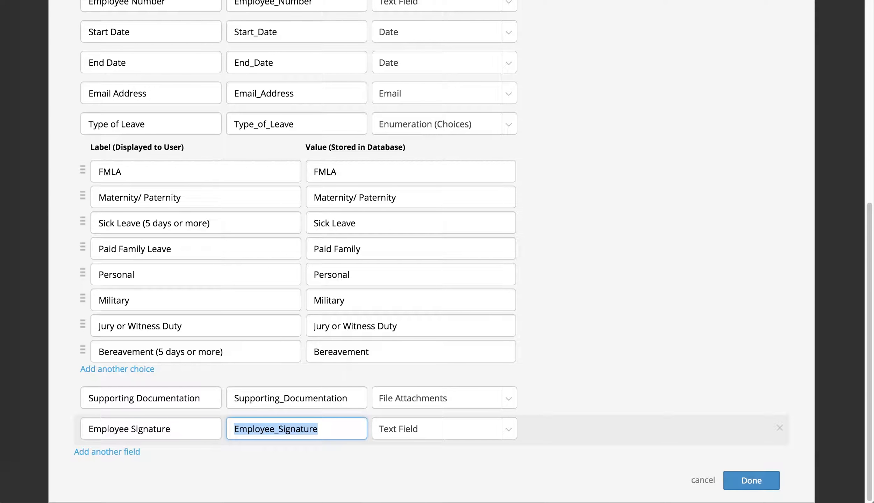
{"action": "left_click", "coordinate": [479, 441]}
{"action": "scroll", "coordinate": [479, 376], "scroll_direction": "down", "scroll_amount": 4}
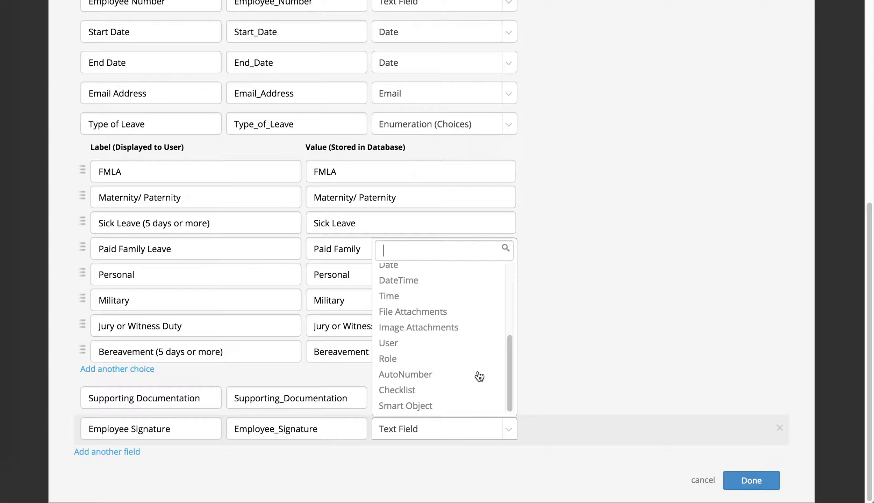
{"action": "left_click", "coordinate": [471, 332]}
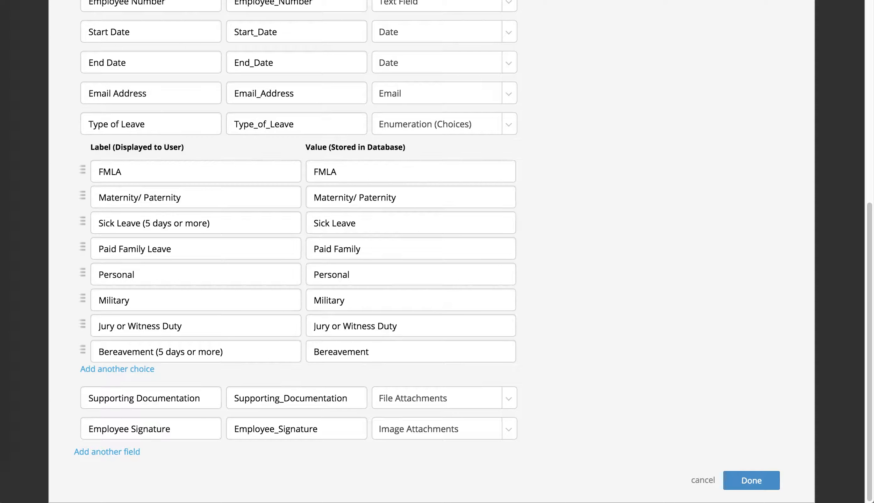
Finish the wizard to create the Leave of Absence stream and open its stream definition
{"action": "left_click", "coordinate": [739, 481]}
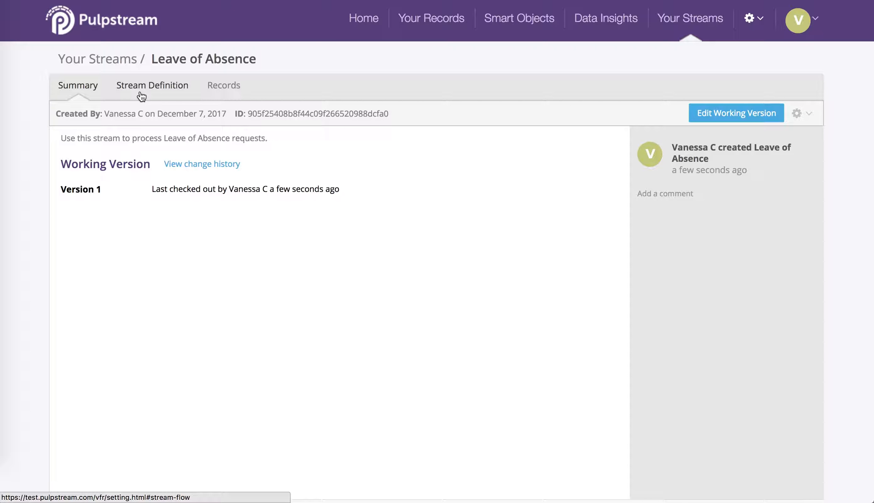
{"action": "left_click", "coordinate": [147, 89]}
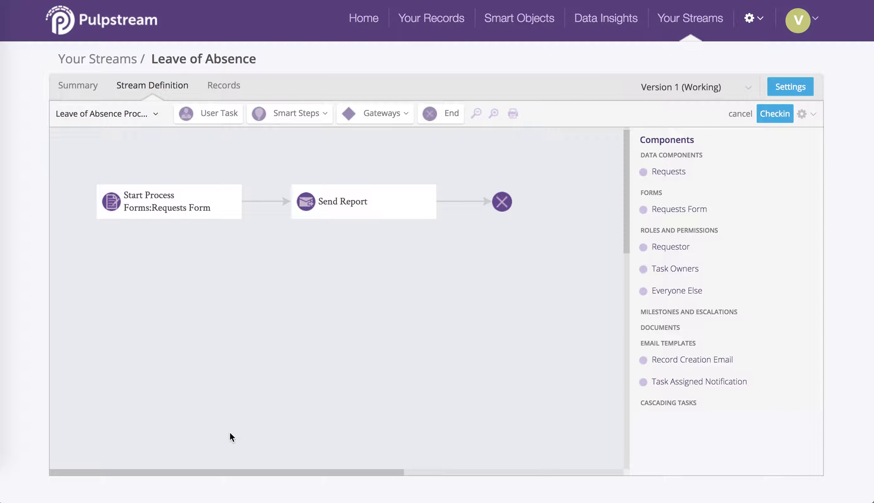
{"action": "mouse_move", "coordinate": [207, 210]}
{"action": "mouse_move", "coordinate": [370, 211]}
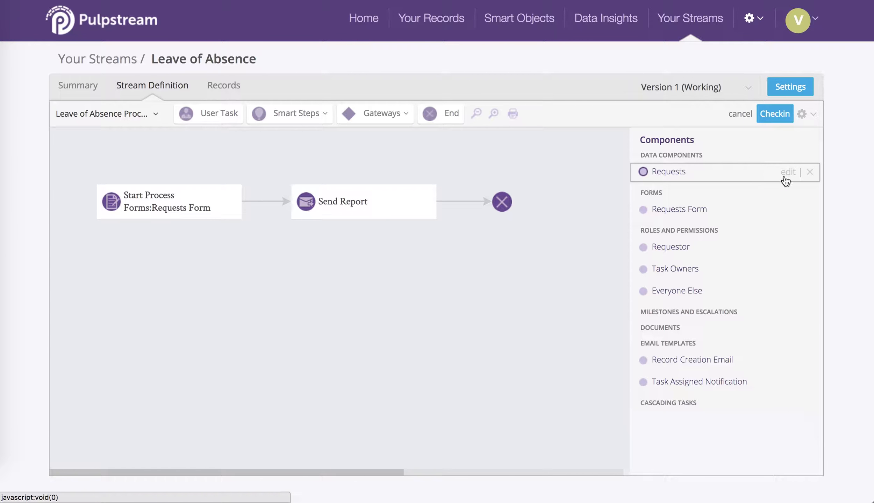
Give the Employee Number field of the Requests data component the input format ##-##### and save the component
{"action": "left_click", "coordinate": [762, 177]}
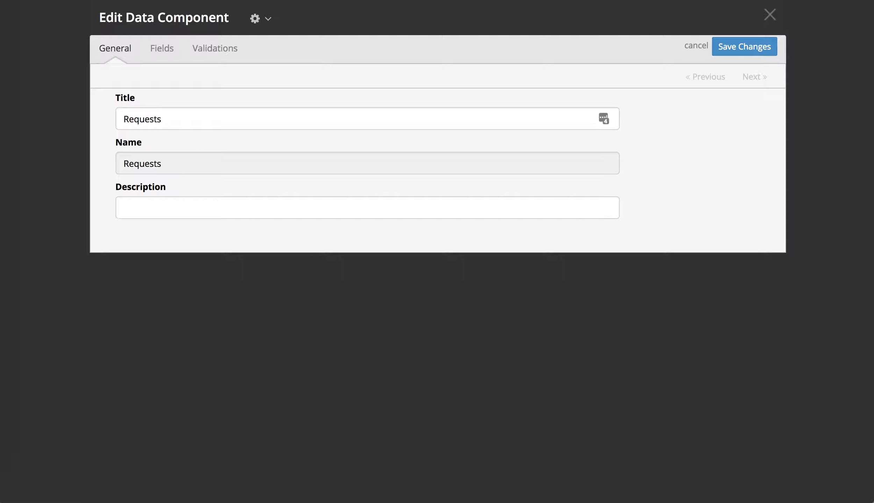
{"action": "left_click", "coordinate": [159, 51]}
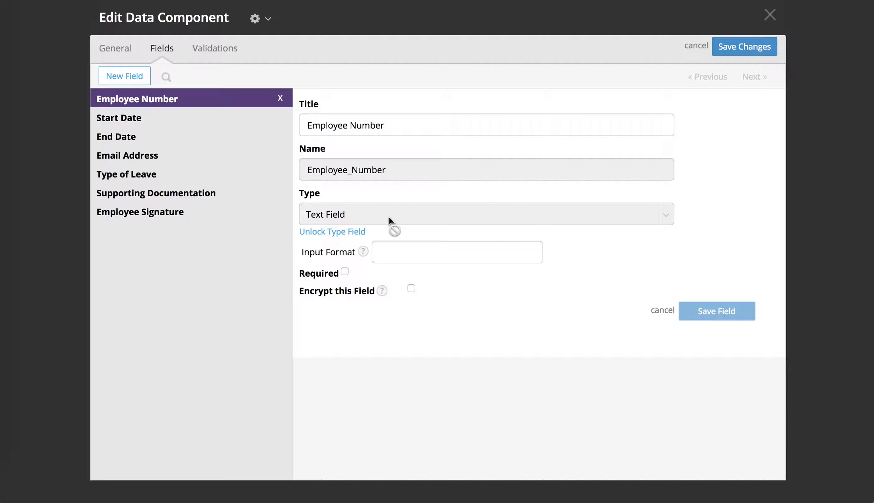
{"action": "left_click", "coordinate": [405, 252]}
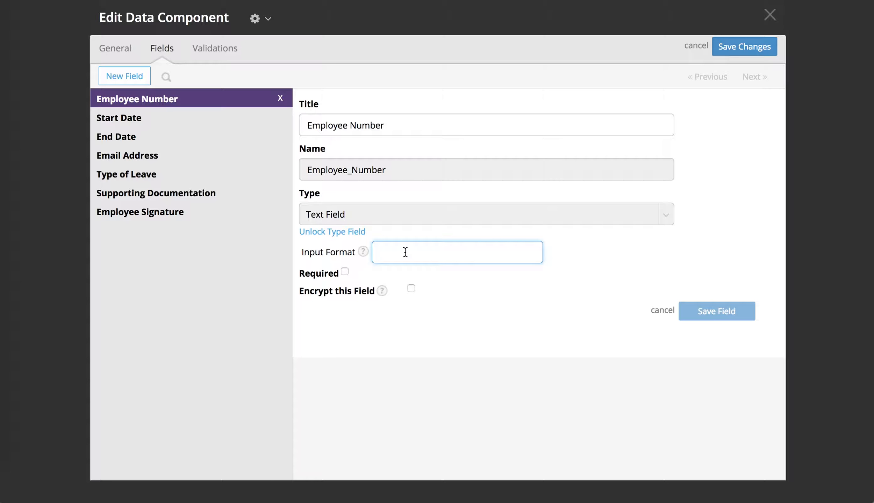
{"action": "type", "text": "##-"}
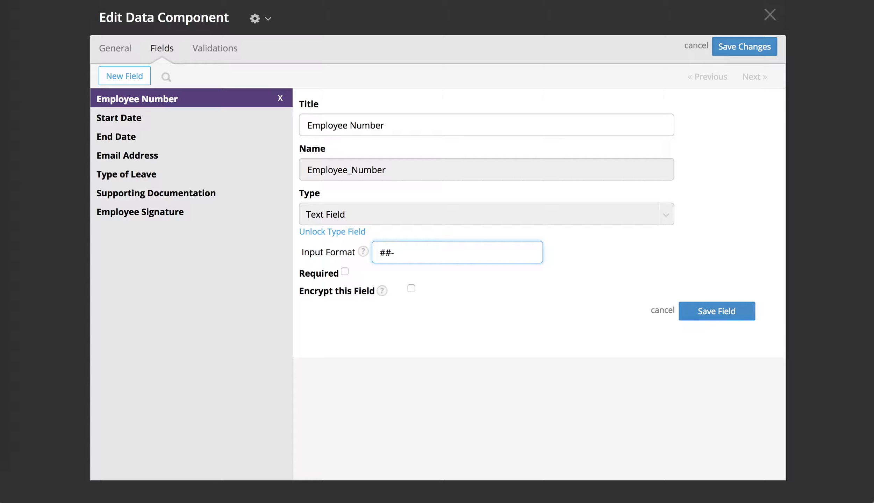
{"action": "type", "text": "#####"}
{"action": "left_click", "coordinate": [717, 312]}
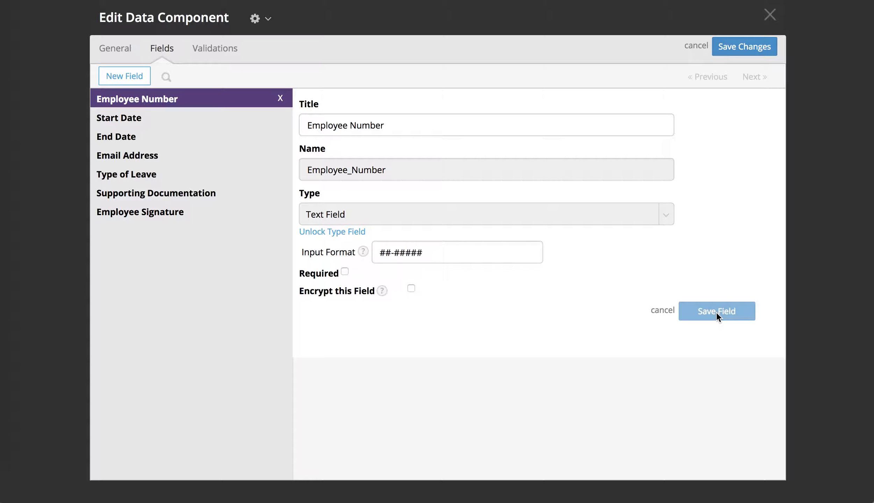
{"action": "left_click", "coordinate": [744, 47]}
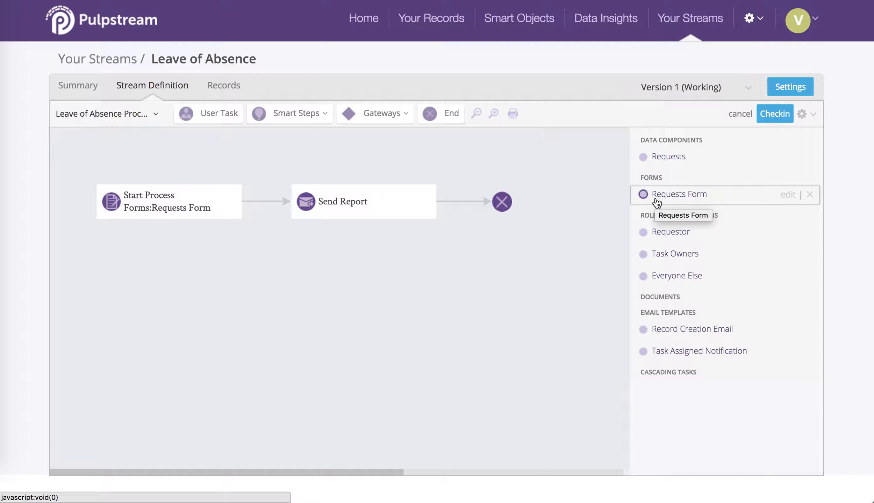
Open the Requests Form for editing and make its Employee Number field required
{"action": "left_click", "coordinate": [788, 196]}
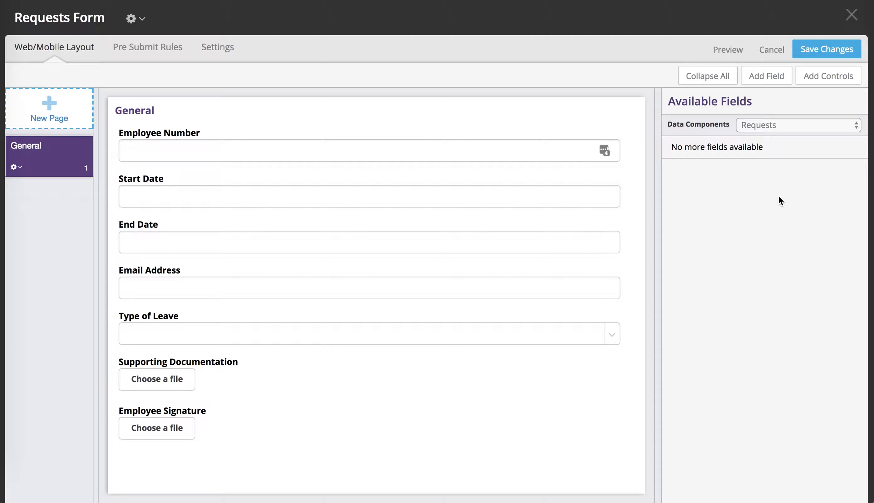
{"action": "double_click", "coordinate": [514, 134]}
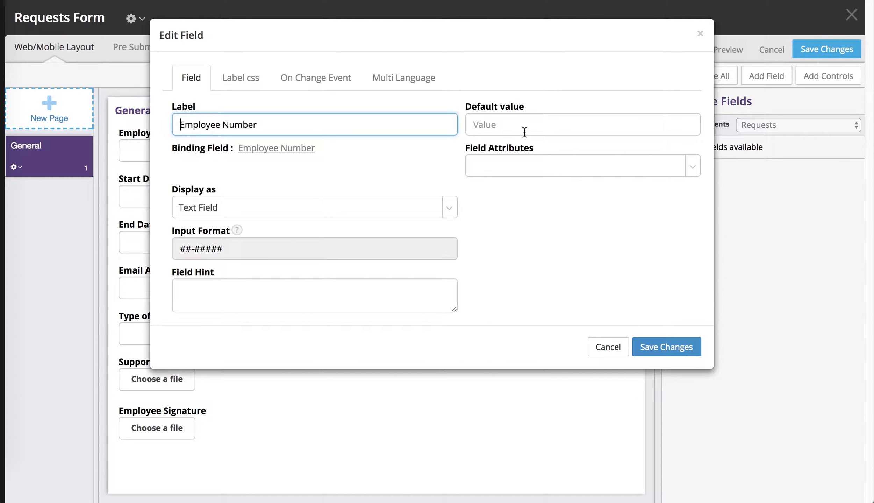
{"action": "left_click", "coordinate": [548, 168]}
{"action": "left_click", "coordinate": [543, 206]}
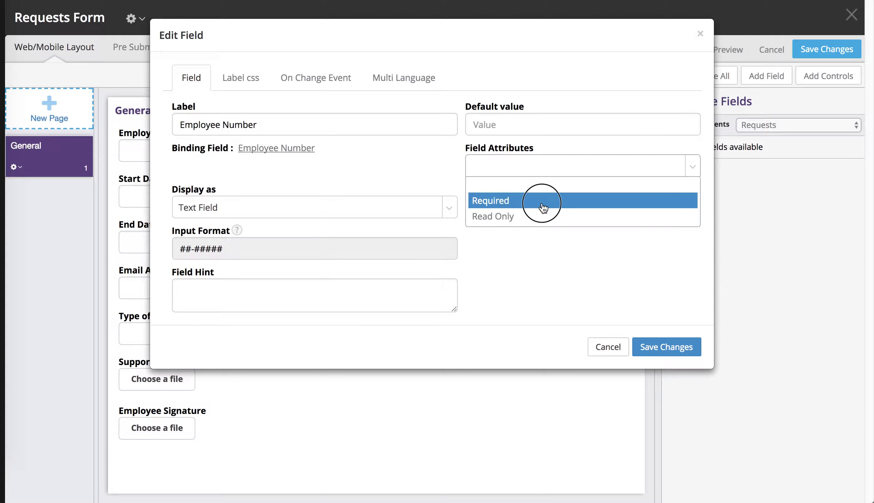
{"action": "left_click", "coordinate": [675, 346]}
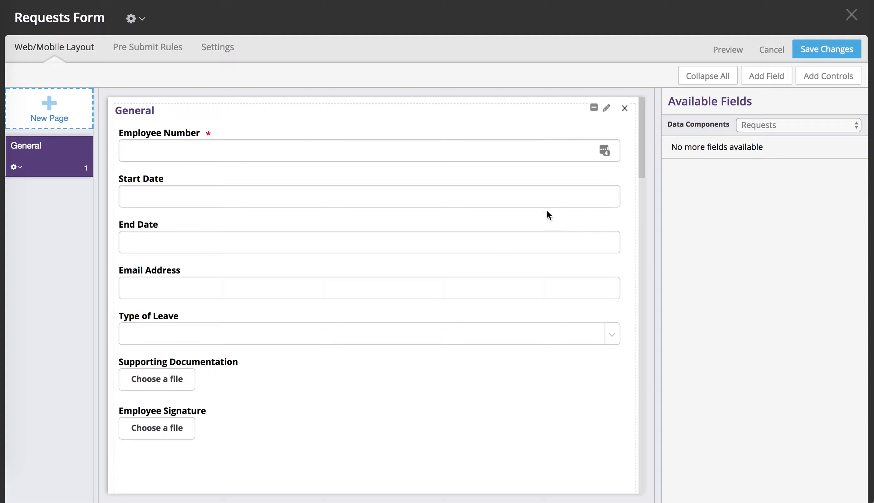
Make the Start Date field of the Requests Form required
{"action": "left_click", "coordinate": [530, 176]}
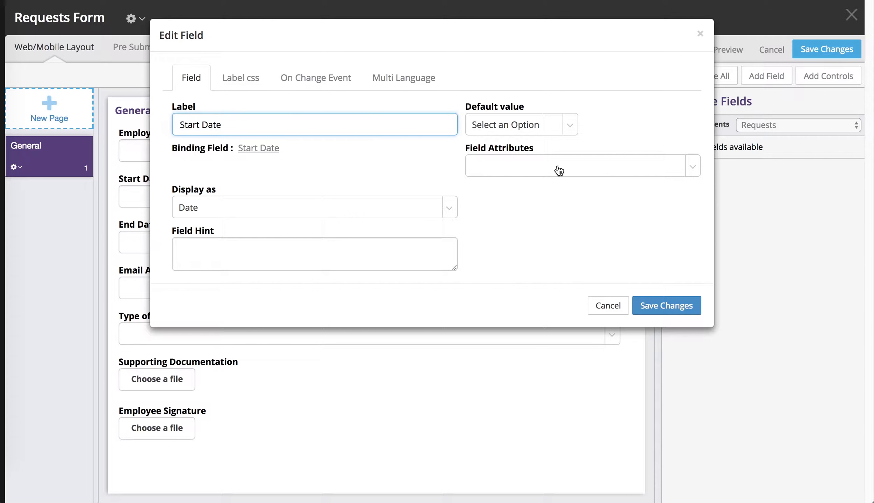
{"action": "left_click", "coordinate": [556, 167]}
{"action": "left_click", "coordinate": [558, 199]}
{"action": "left_click", "coordinate": [671, 307]}
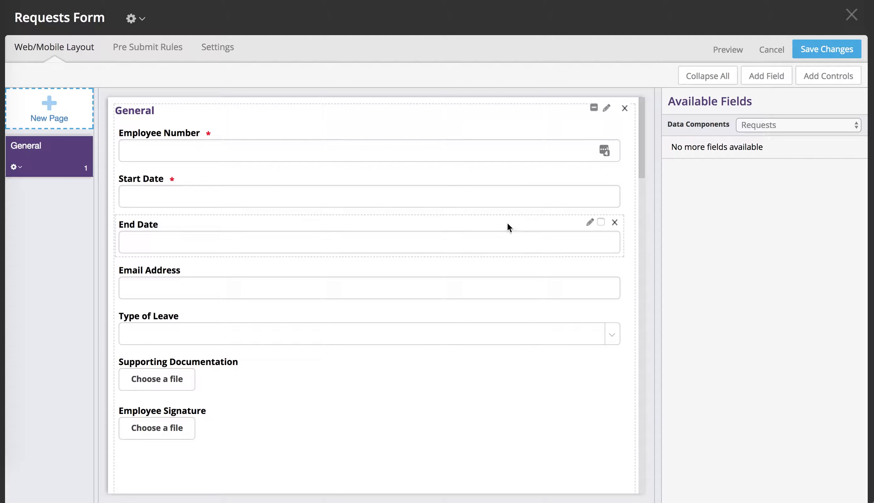
Make the End Date field of the Requests Form required
{"action": "left_click", "coordinate": [506, 221]}
{"action": "left_click", "coordinate": [556, 166]}
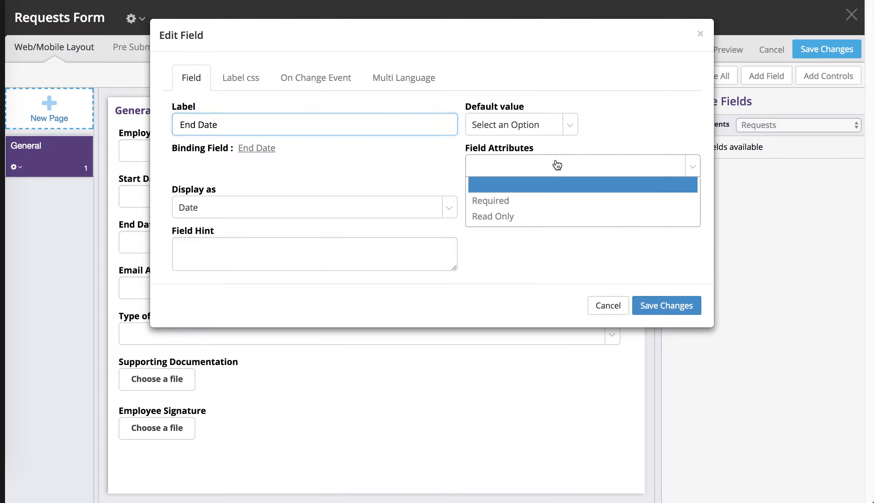
{"action": "left_click", "coordinate": [564, 201]}
{"action": "left_click", "coordinate": [689, 304]}
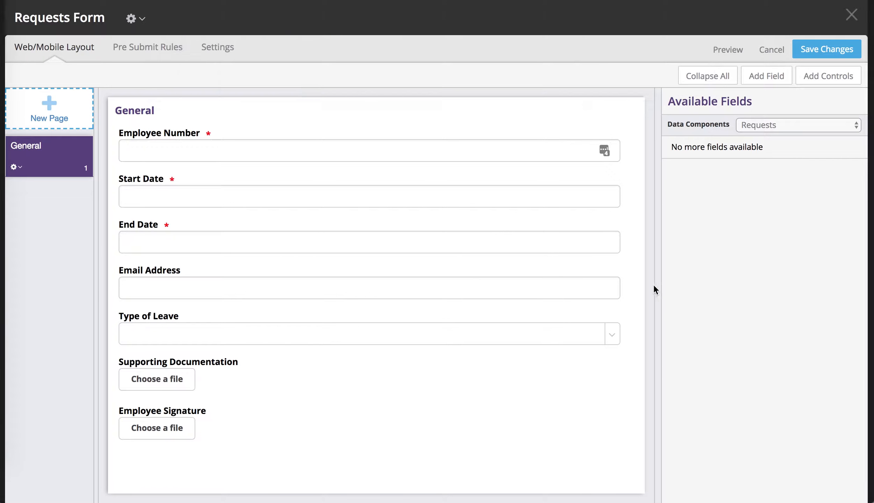
Make the Email Address field of the Requests Form required
{"action": "left_click", "coordinate": [546, 269]}
{"action": "left_click", "coordinate": [562, 167]}
{"action": "left_click", "coordinate": [564, 201]}
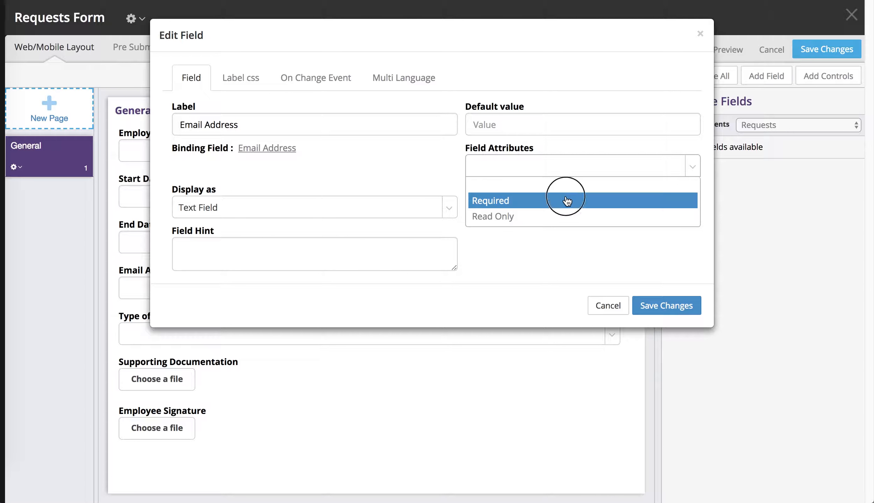
{"action": "left_click", "coordinate": [686, 313]}
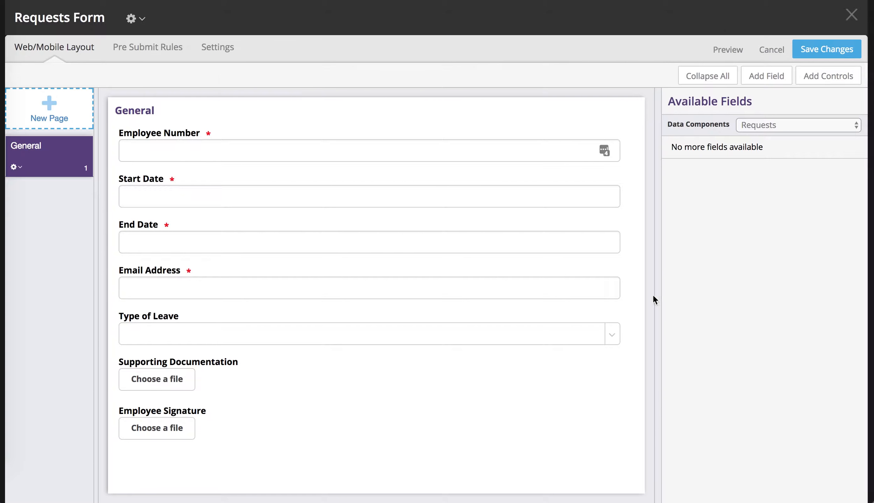
Make the Type of Leave field of the Requests Form required
{"action": "left_click", "coordinate": [551, 316]}
{"action": "left_click", "coordinate": [563, 166]}
{"action": "left_click", "coordinate": [568, 201]}
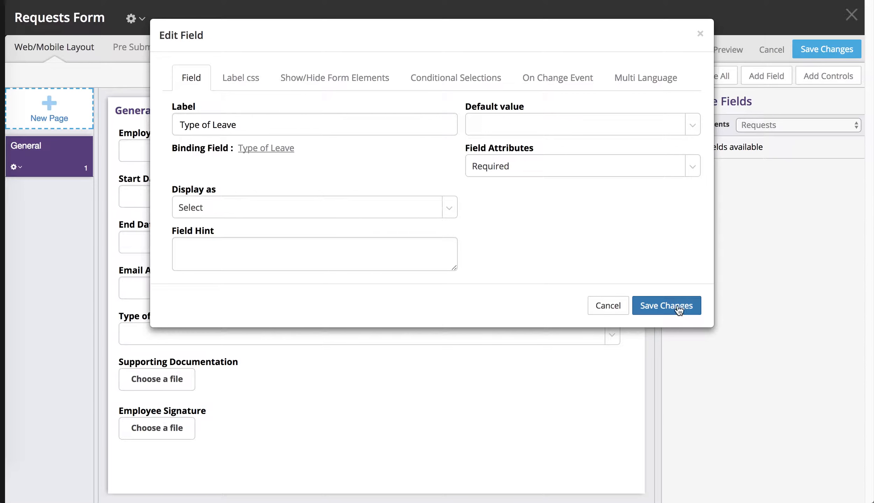
{"action": "left_click", "coordinate": [678, 307]}
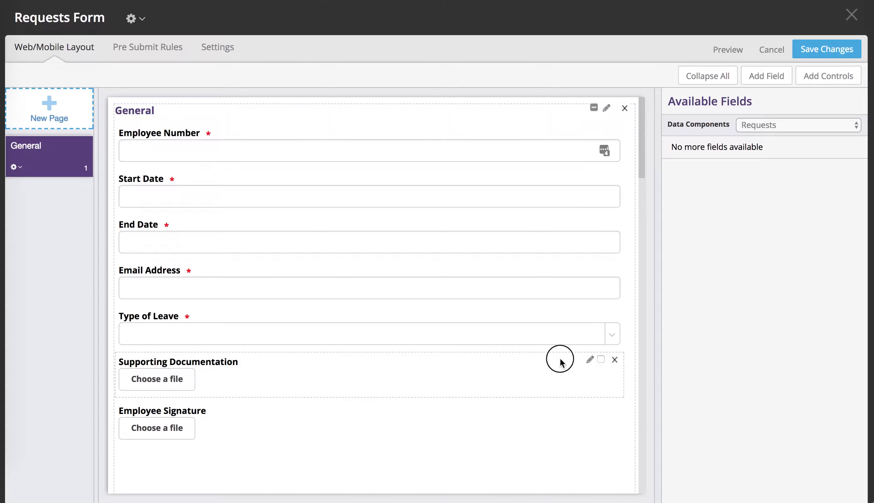
Make the Supporting Documentation field of the Requests Form required
{"action": "left_click", "coordinate": [560, 360]}
{"action": "left_click", "coordinate": [560, 168]}
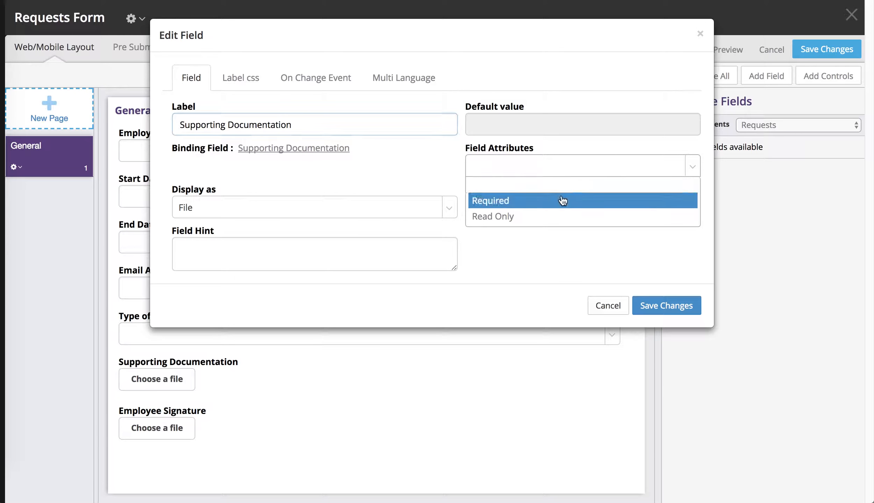
{"action": "left_click", "coordinate": [562, 201]}
{"action": "left_click", "coordinate": [697, 307]}
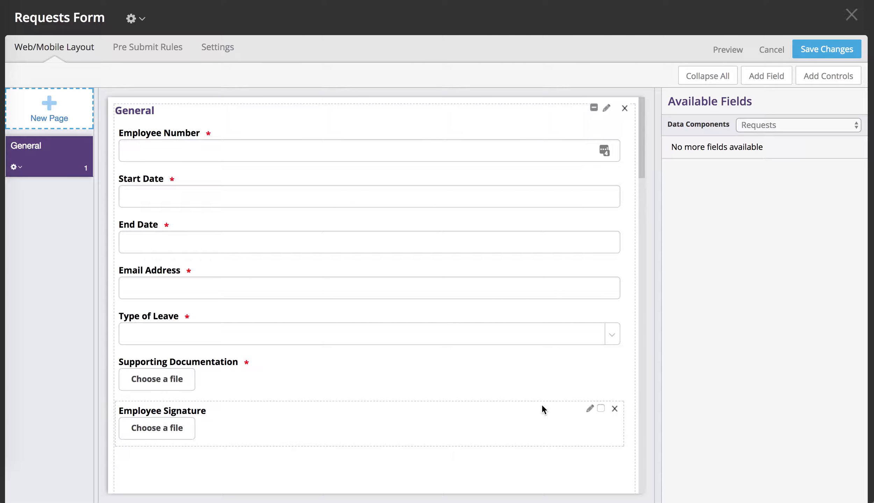
Make the Employee Signature field of the Requests Form required
{"action": "left_click", "coordinate": [548, 401]}
{"action": "left_click", "coordinate": [570, 169]}
{"action": "left_click", "coordinate": [570, 199]}
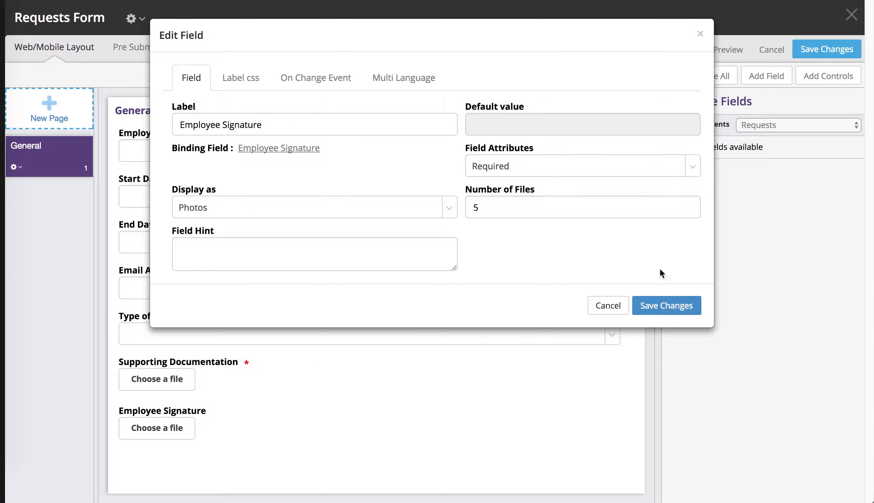
{"action": "left_click", "coordinate": [692, 312]}
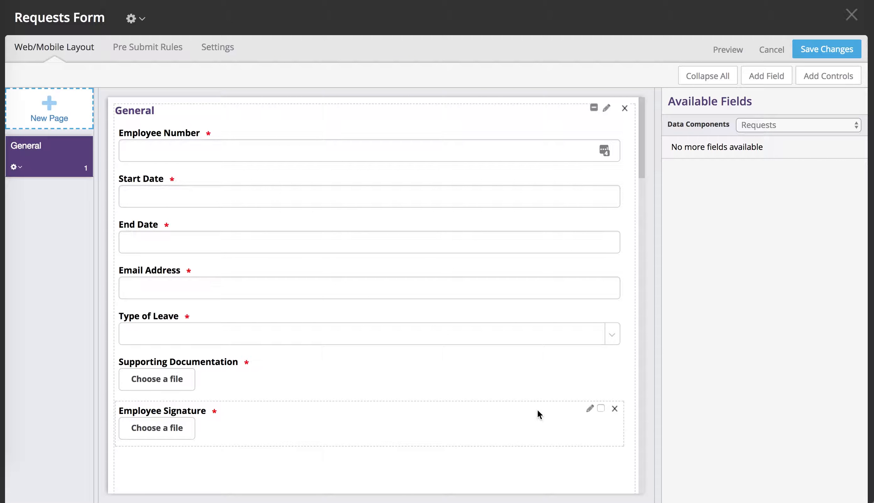
Change the Employee Signature field to display as Signature
{"action": "left_click", "coordinate": [537, 408]}
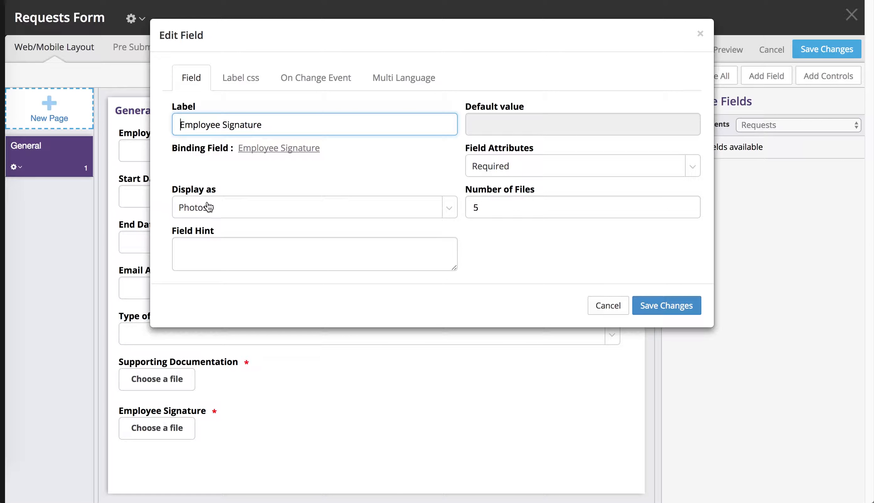
{"action": "left_click", "coordinate": [224, 209]}
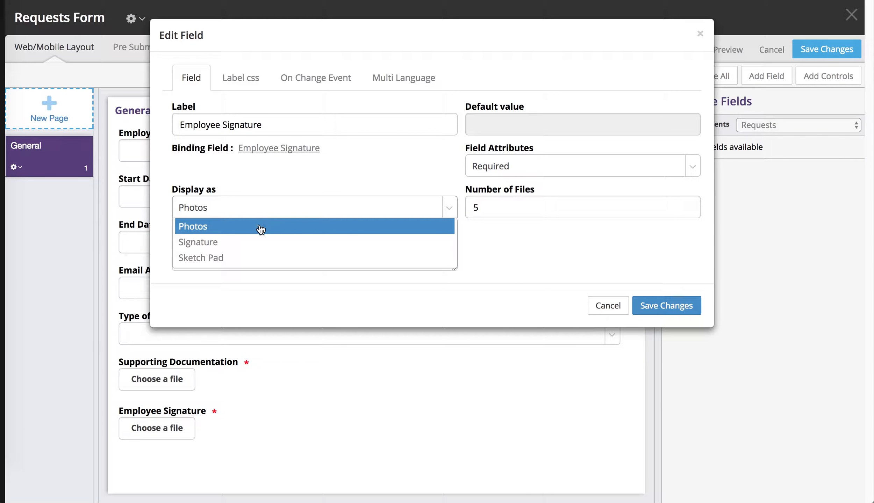
{"action": "left_click", "coordinate": [266, 247]}
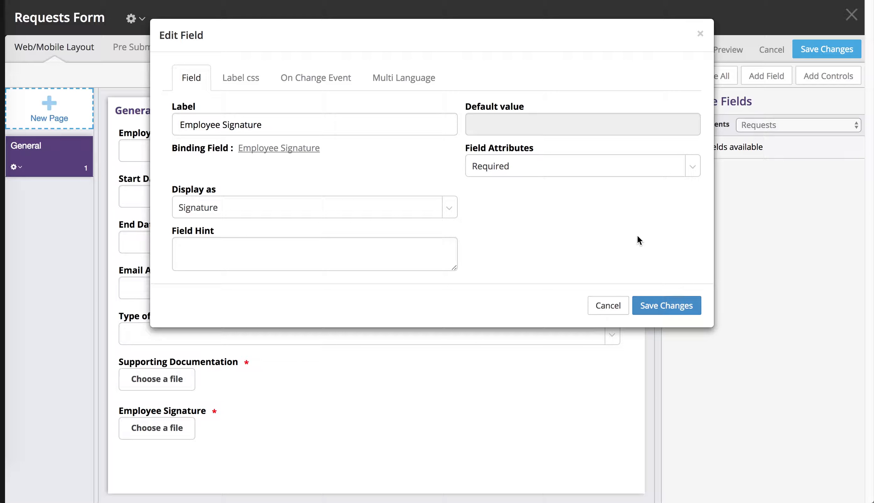
{"action": "left_click", "coordinate": [690, 307]}
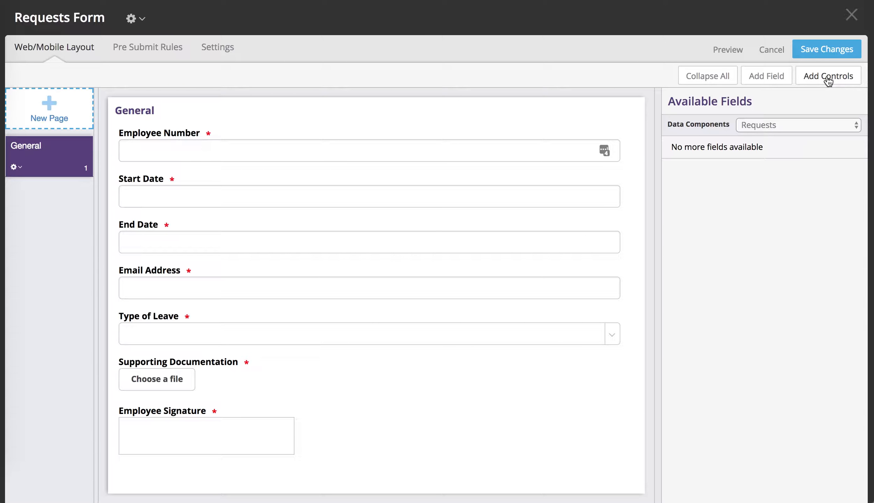
Add a Text control above the Employee Number field with the label "Use this form to request a leave of absence."
{"action": "left_click", "coordinate": [828, 79]}
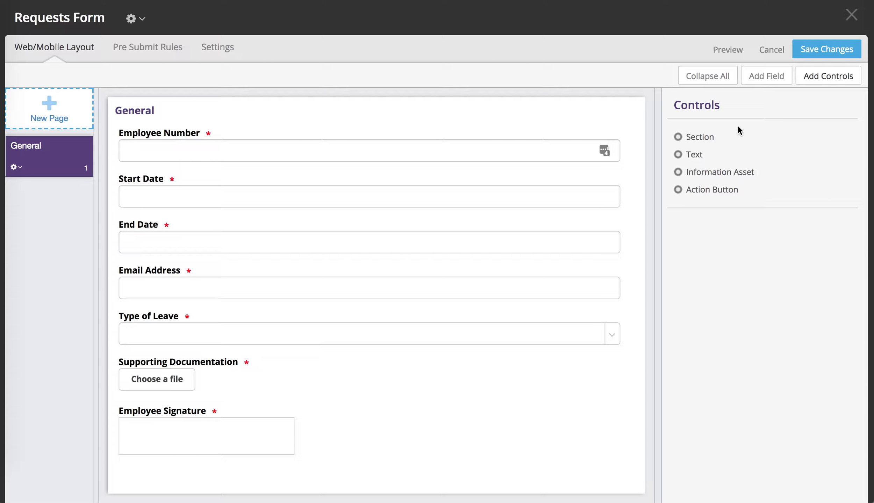
{"action": "left_click", "coordinate": [691, 159]}
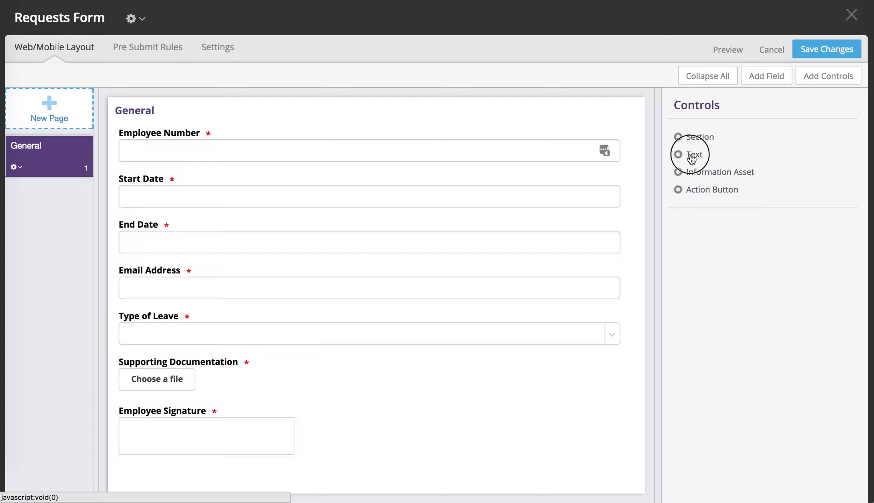
{"action": "left_click_drag", "start_coordinate": [692, 159], "coordinate": [404, 129]}
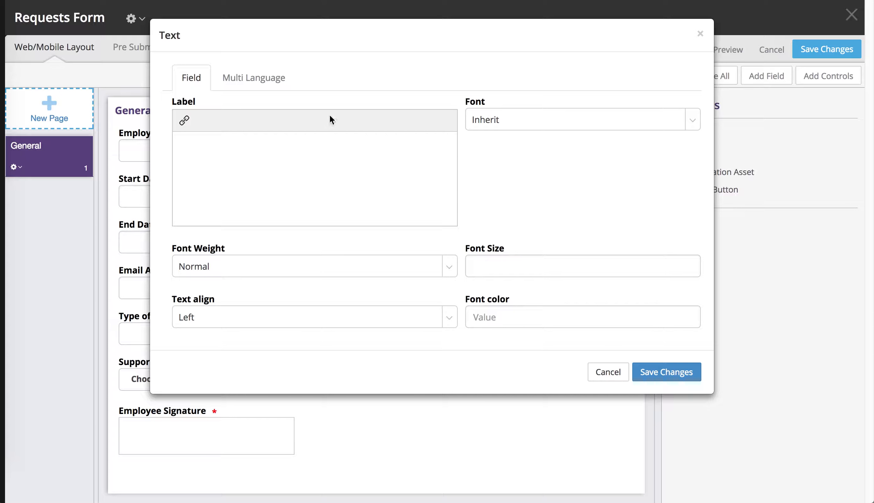
{"action": "left_click", "coordinate": [284, 80]}
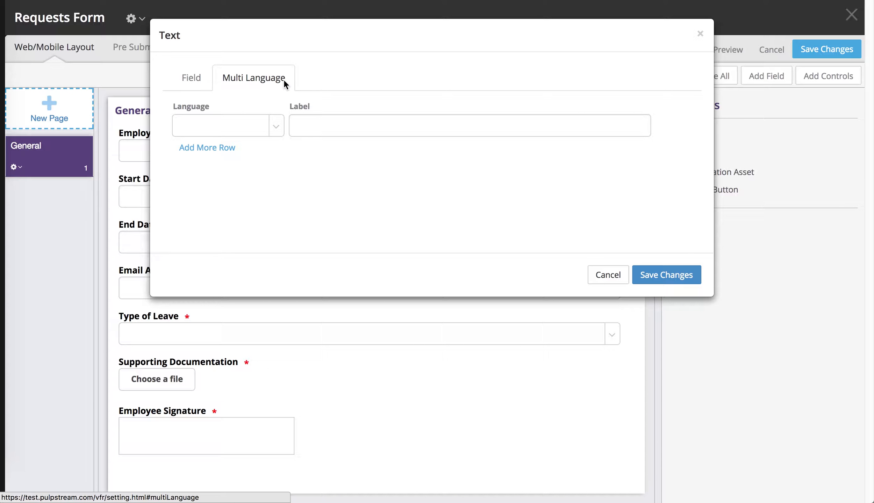
{"action": "left_click", "coordinate": [193, 78]}
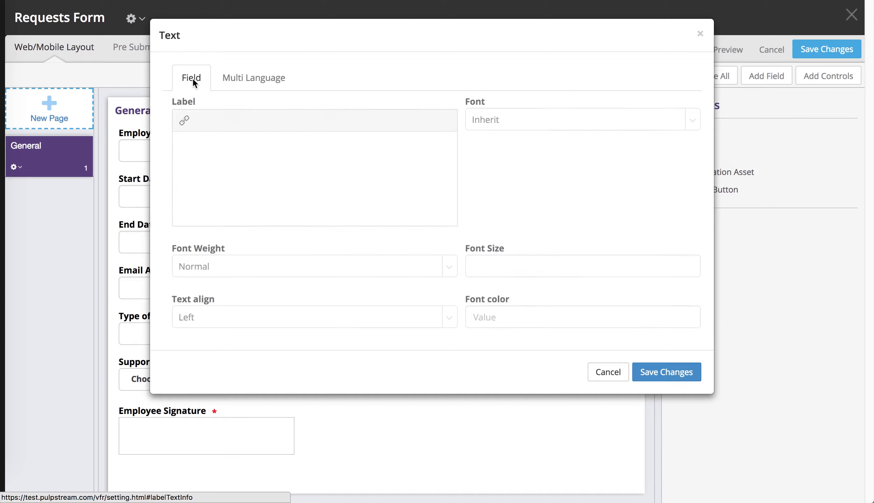
{"action": "left_click", "coordinate": [231, 155]}
{"action": "type", "text": "Use this form to "}
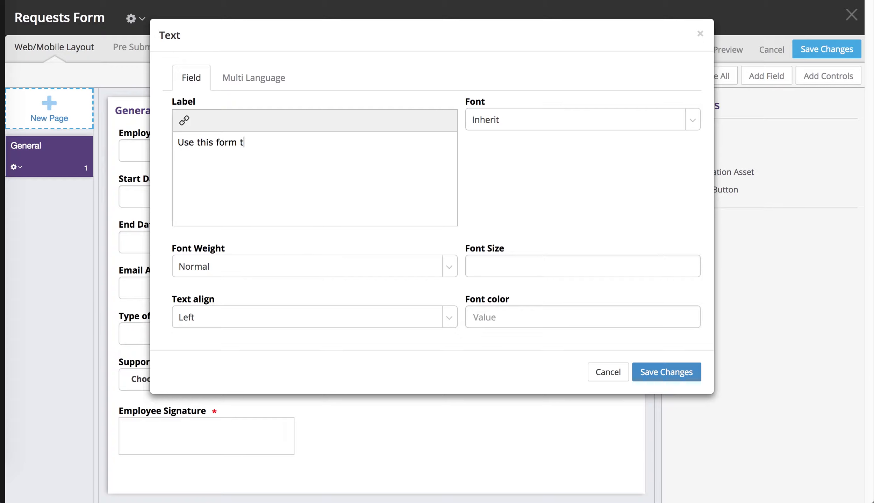
{"action": "type", "text": "request a leave of absence."}
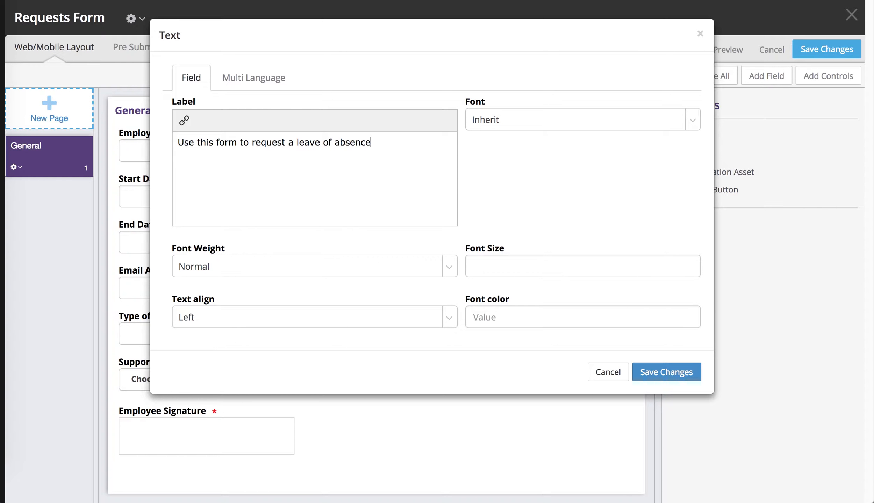
Set the text control's font size to 18 and its font color to #444444, and save it
{"action": "left_click", "coordinate": [575, 262]}
{"action": "type", "text": "18"}
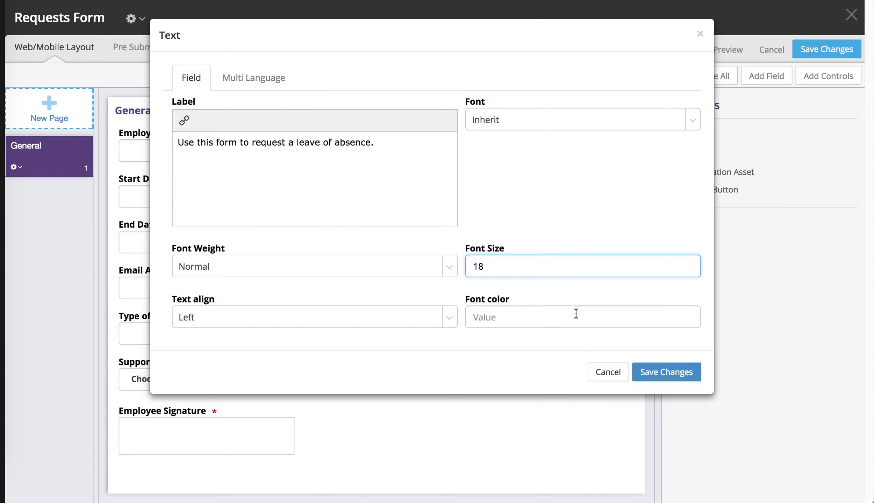
{"action": "left_click", "coordinate": [576, 314]}
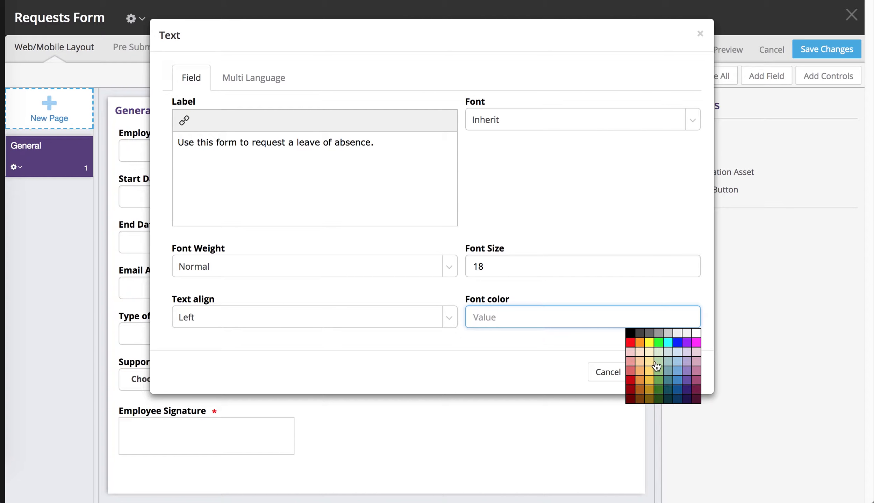
{"action": "left_click", "coordinate": [639, 333]}
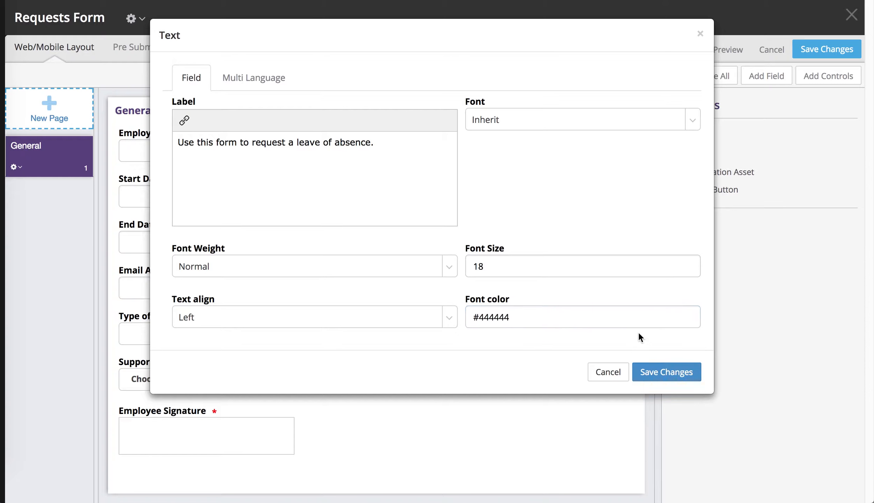
{"action": "left_click", "coordinate": [666, 367]}
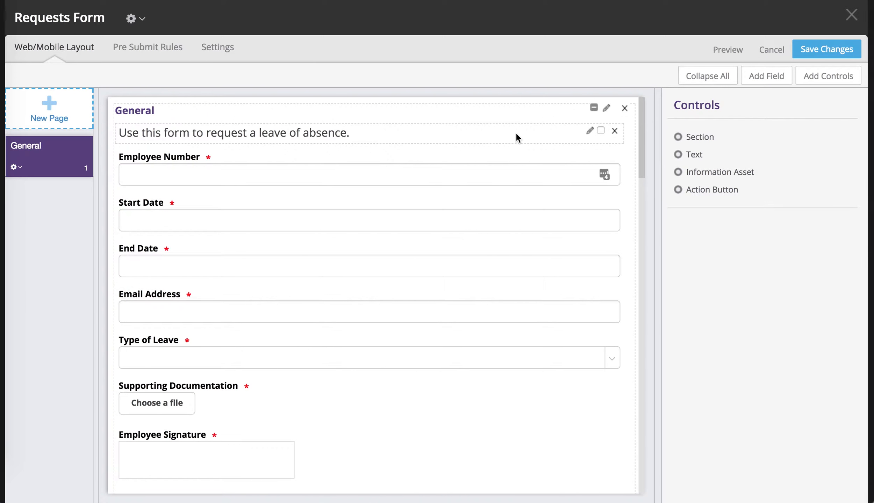
Edit the instruction text to add a link to the copied Google Docs URL, with "Leave Policy" as the text to display
{"action": "double_click", "coordinate": [516, 134]}
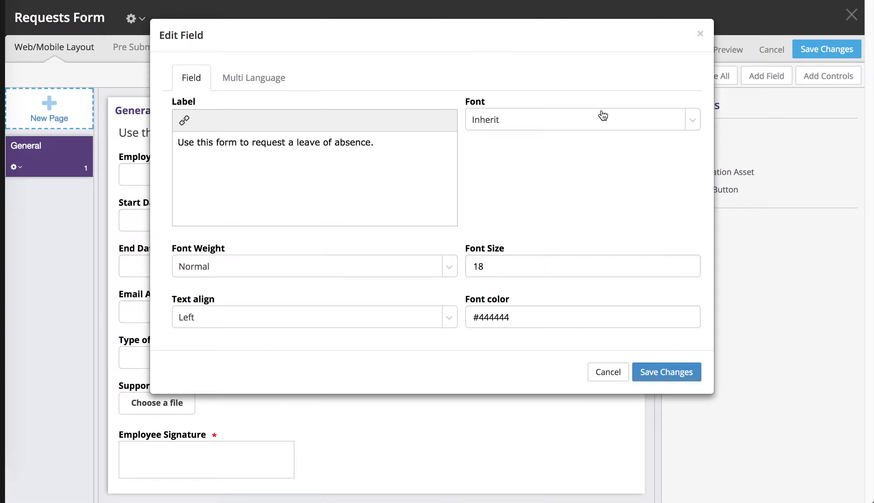
{"action": "left_click", "coordinate": [184, 123]}
{"action": "key", "text": "super+v"}
{"action": "left_click", "coordinate": [424, 253]}
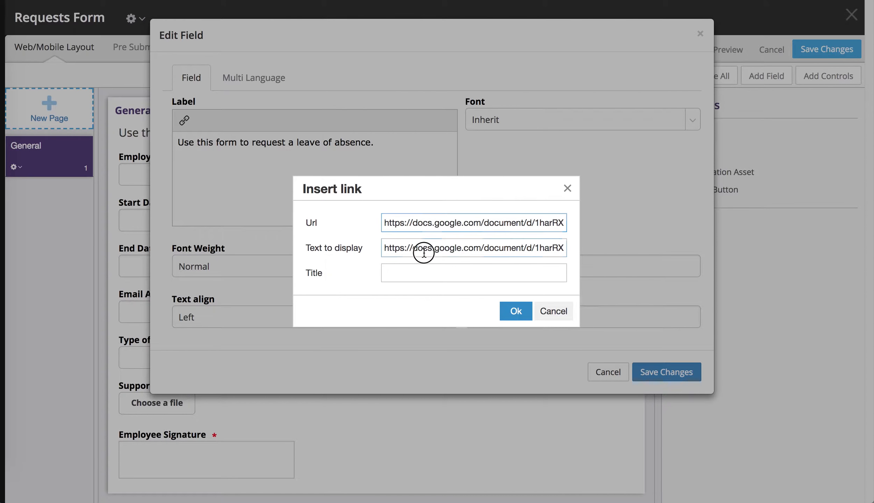
{"action": "triple_click", "coordinate": [424, 253]}
{"action": "type", "text": "Leave Po"}
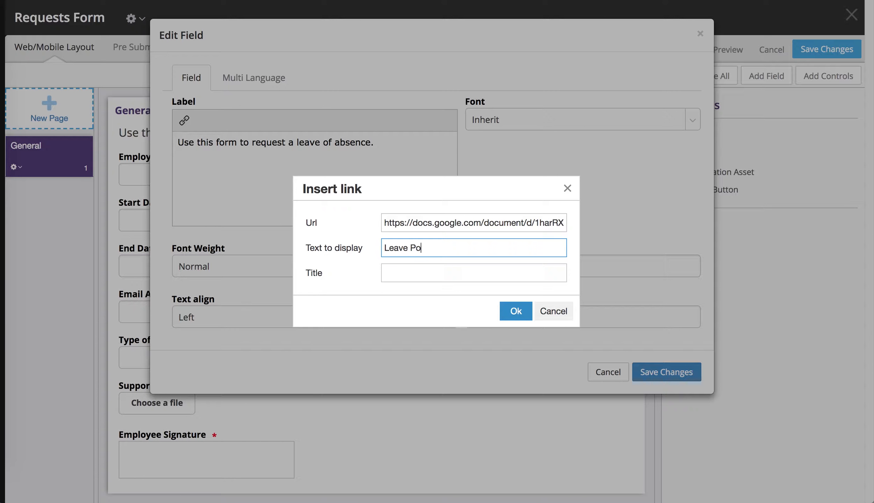
{"action": "type", "text": "licy"}
Give the link the title "Corporate Leave Policy Doc" and insert it into the instruction text
{"action": "left_click", "coordinate": [437, 270]}
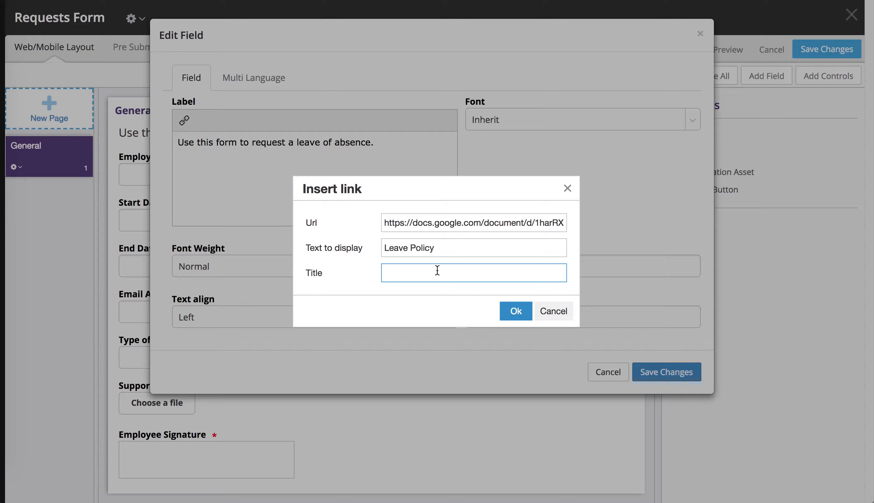
{"action": "type", "text": "Corporate Leave Policy"}
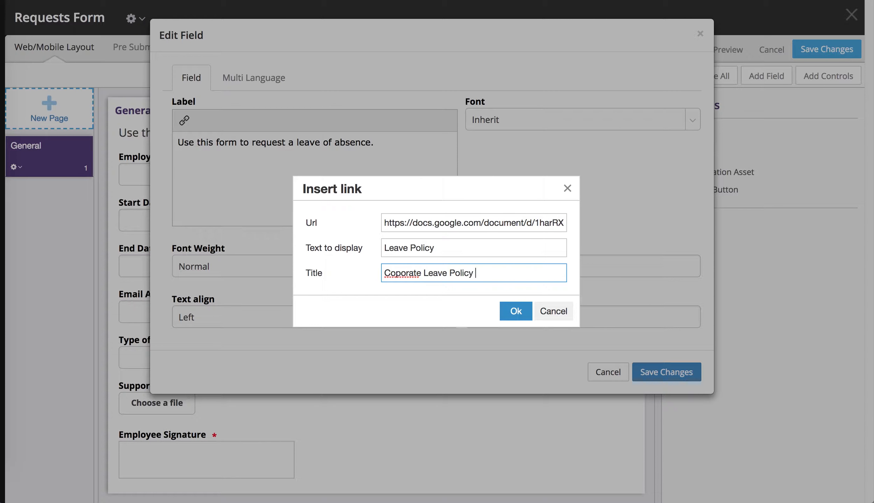
{"action": "key", "text": "Left"}
{"action": "key", "text": "Left"}
{"action": "key", "text": "Left"}
{"action": "key", "text": "Left"}
{"action": "key", "text": "Left"}
{"action": "key", "text": "Left"}
{"action": "key", "text": "Left"}
{"action": "key", "text": "Left"}
{"action": "key", "text": "Left"}
{"action": "key", "text": "Left"}
{"action": "key", "text": "Left"}
{"action": "key", "text": "Left"}
{"action": "key", "text": "Left"}
{"action": "key", "text": "Left"}
{"action": "key", "text": "Left"}
{"action": "key", "text": "Left"}
{"action": "key", "text": "Left"}
{"action": "key", "text": "Left"}
{"action": "key", "text": "Left"}
{"action": "type", "text": "r"}
{"action": "left_click", "coordinate": [504, 279]}
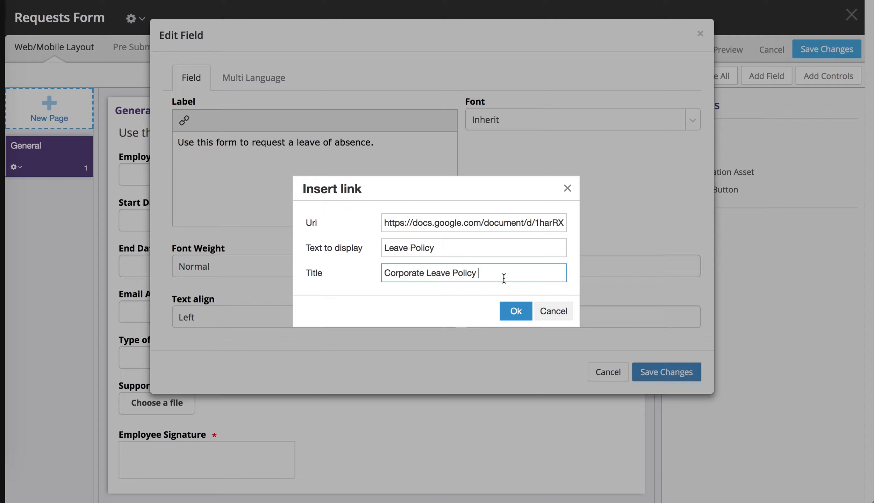
{"action": "type", "text": "Doc"}
{"action": "left_click", "coordinate": [517, 309]}
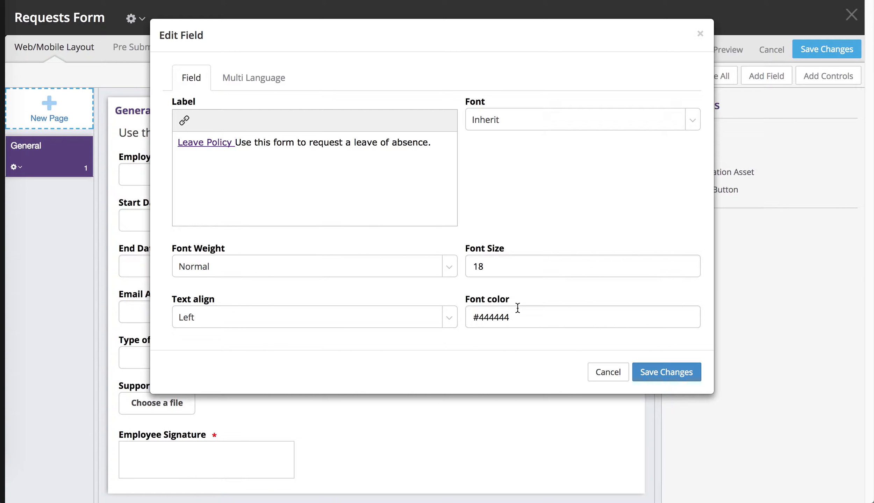
Move the Leave Policy link to the end of the instruction text, replace the period before it with a colon, and save the field
{"action": "left_click_drag", "start_coordinate": [235, 142], "coordinate": [178, 143]}
{"action": "key", "text": "ctrl+c"}
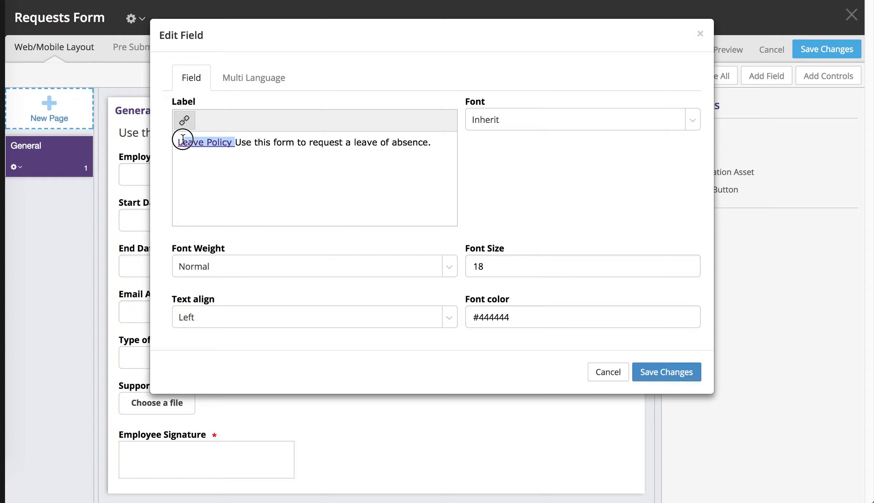
{"action": "key", "text": "BackSpace"}
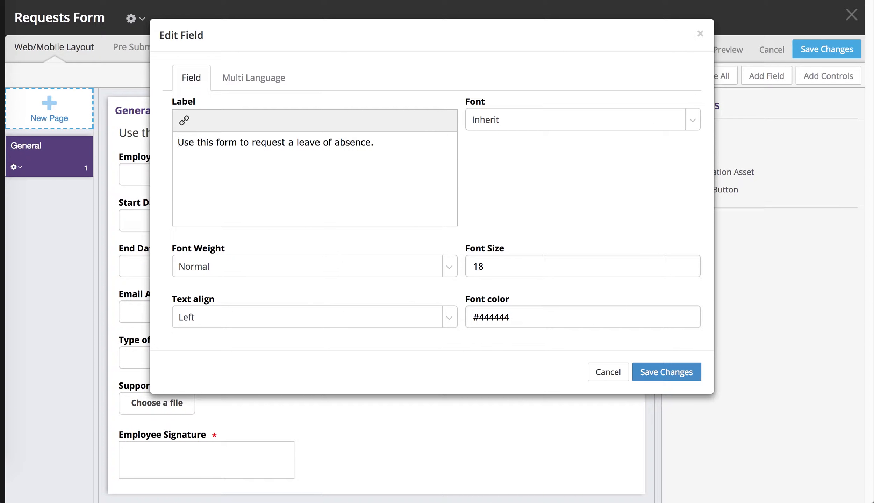
{"action": "left_click", "coordinate": [239, 143]}
{"action": "key", "text": "BackSpace"}
{"action": "type", "text": ":"}
{"action": "key", "text": "ctrl+v"}
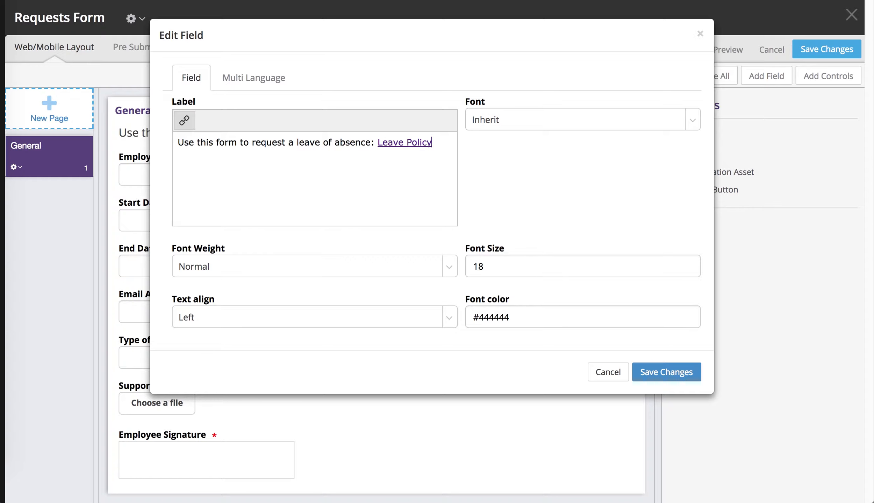
{"action": "left_click", "coordinate": [665, 373]}
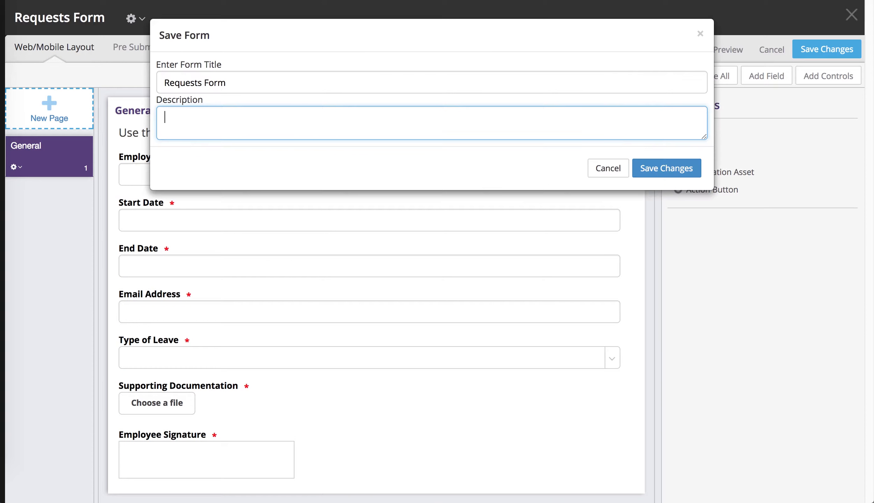
Save the Requests Form with the description "Use this form to request a leave of absence."
{"action": "type", "text": "Use this form to r"}
{"action": "type", "text": "eque"}
{"action": "key", "text": "BackSpace"}
{"action": "key", "text": "BackSpace"}
{"action": "key", "text": "BackSpace"}
{"action": "type", "text": "que"}
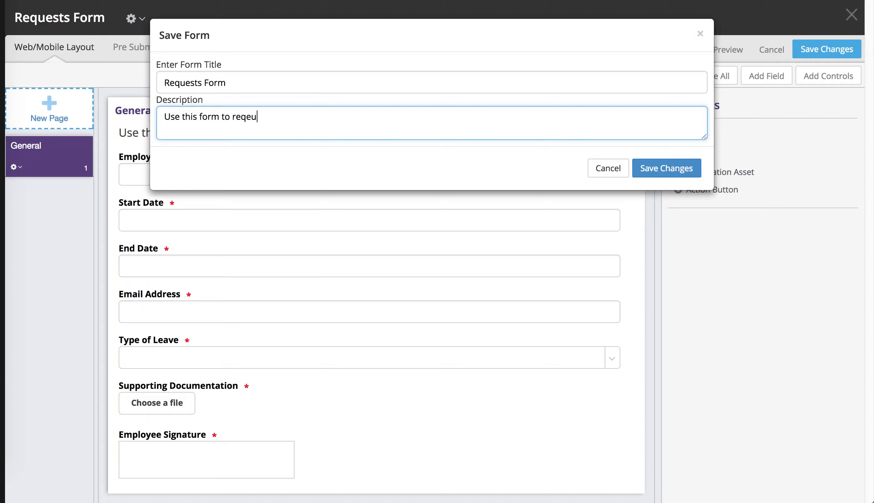
{"action": "key", "text": "BackSpace"}
{"action": "key", "text": "BackSpace"}
{"action": "type", "text": "uest a leave of absence."}
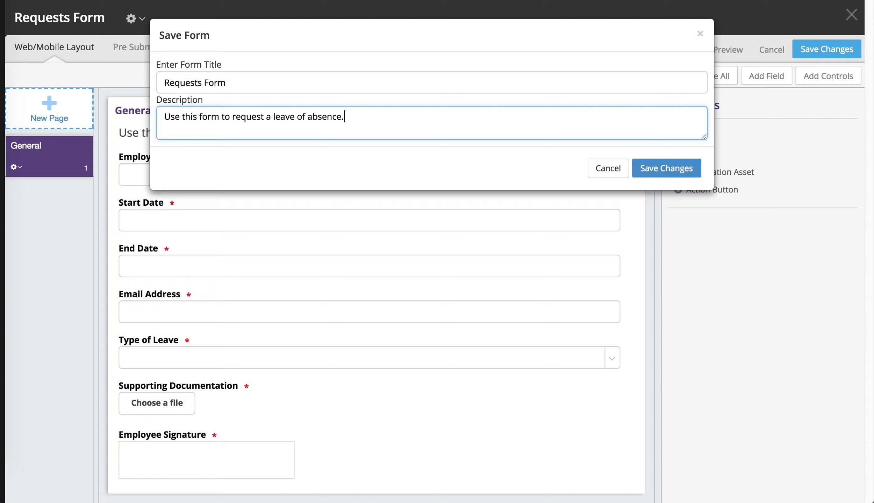
{"action": "left_click", "coordinate": [655, 171]}
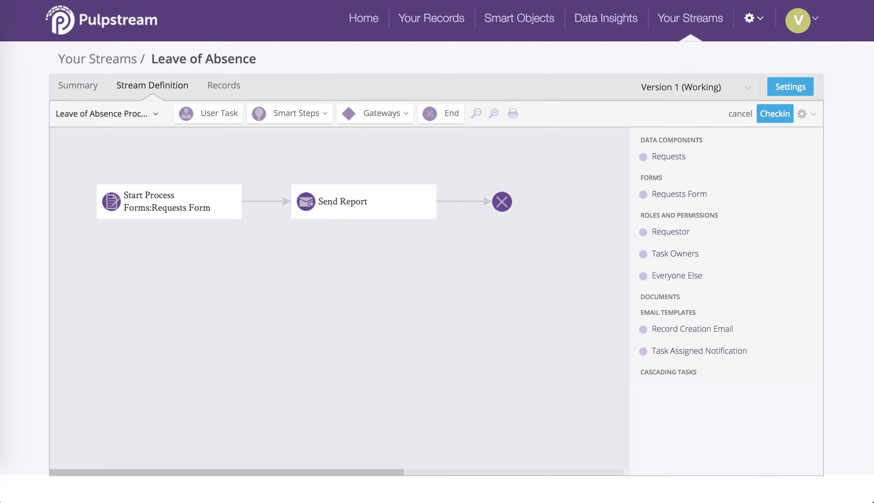
Review the template and recipients of the Send Report email step in the process diagram, and close it without saving
{"action": "left_click", "coordinate": [383, 202]}
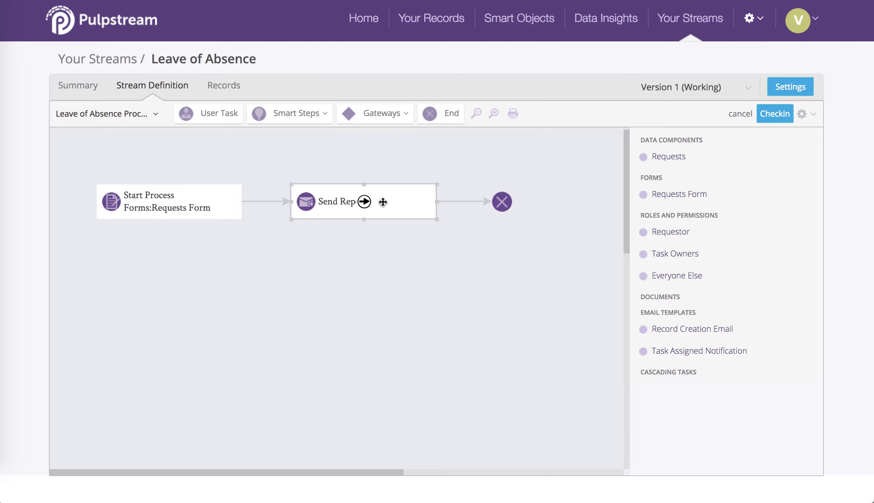
{"action": "double_click", "coordinate": [383, 202]}
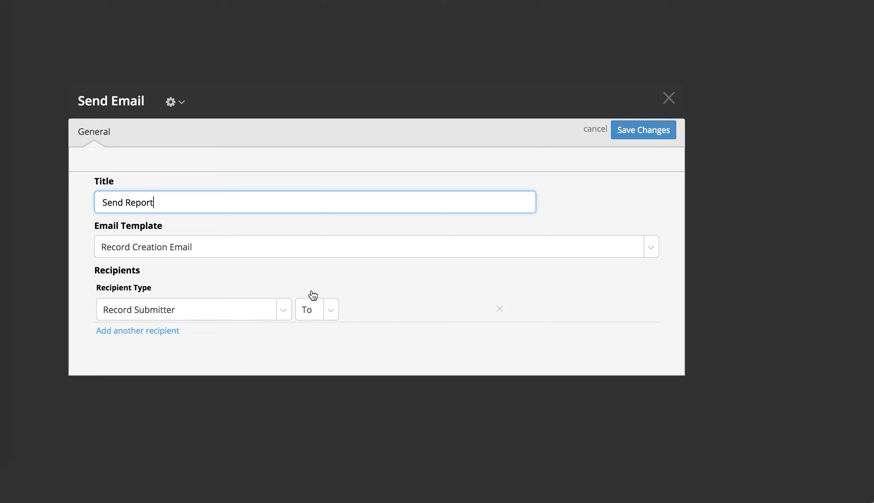
{"action": "left_click", "coordinate": [669, 99]}
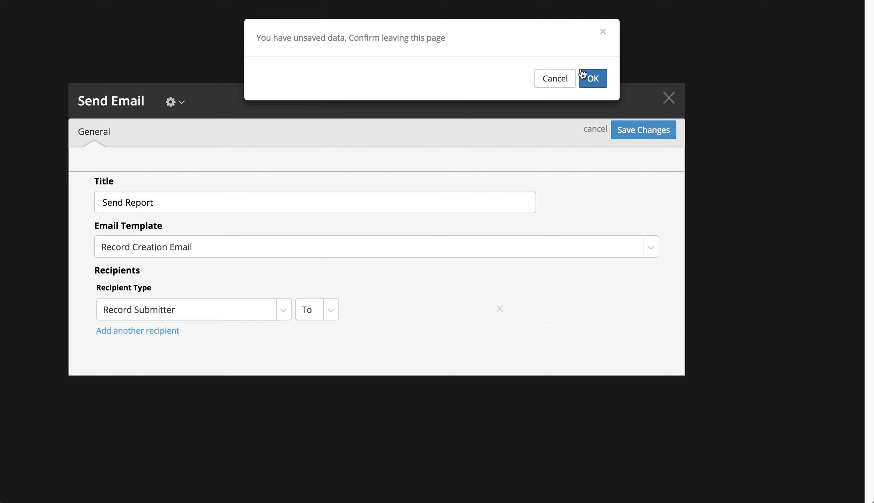
{"action": "left_click", "coordinate": [602, 80]}
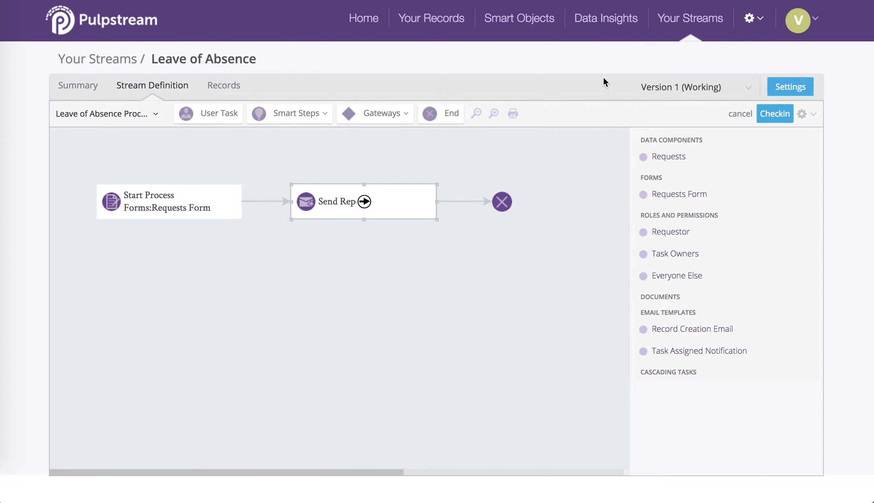
Edit the Record Creation Email template and set its sender to Record Submitter
{"action": "mouse_move", "coordinate": [702, 314]}
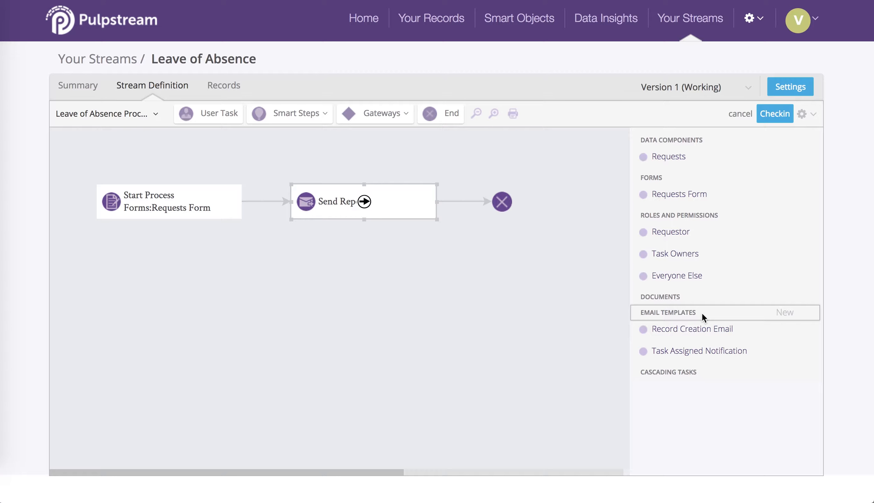
{"action": "mouse_move", "coordinate": [703, 332]}
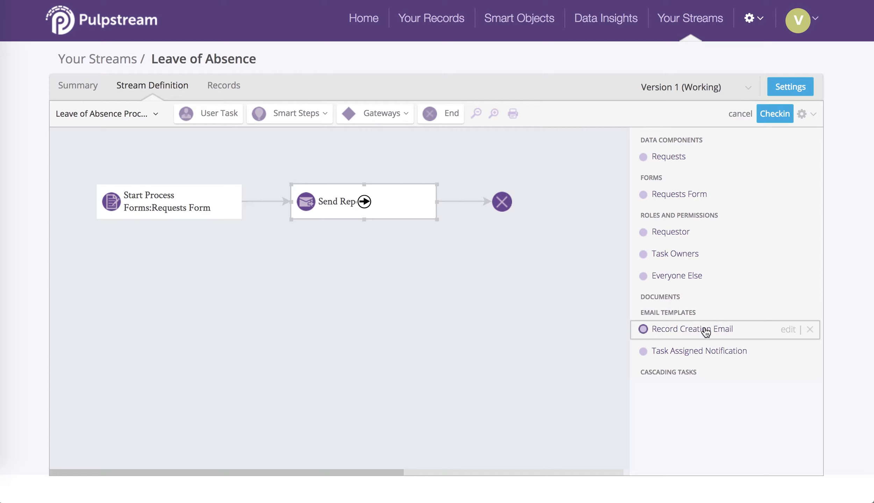
{"action": "left_click", "coordinate": [787, 334]}
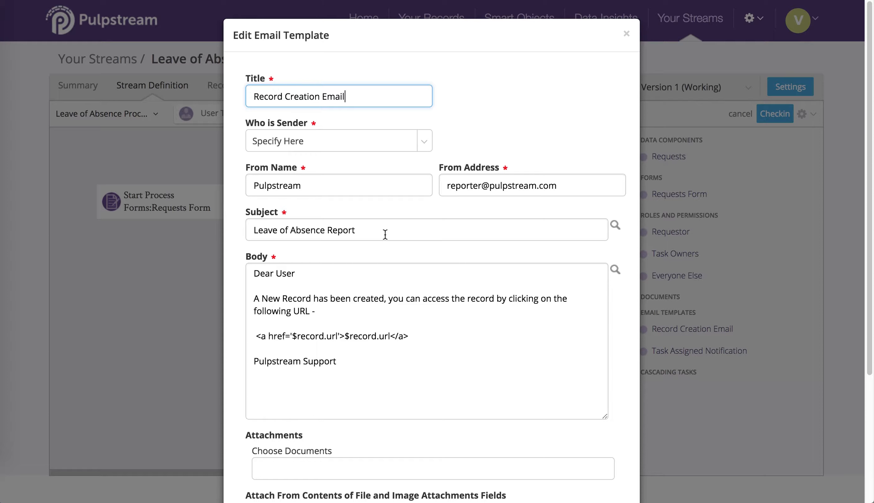
{"action": "left_click", "coordinate": [424, 141]}
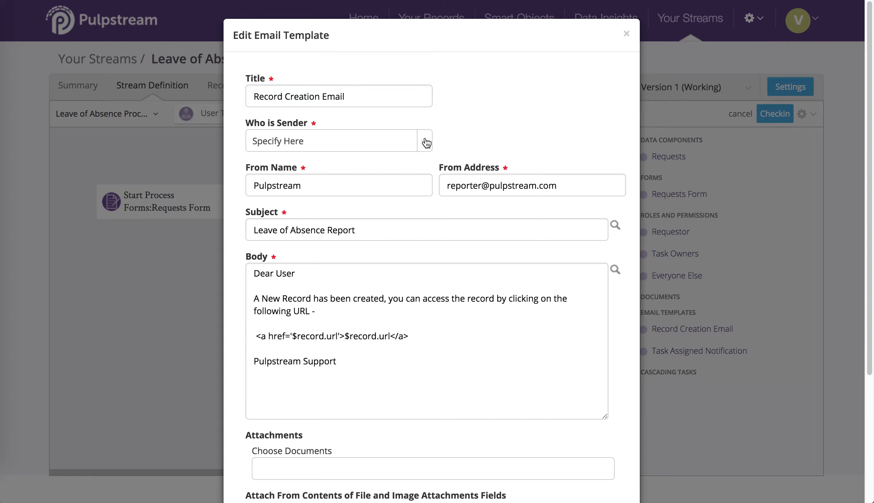
{"action": "left_click", "coordinate": [400, 159]}
Copy the merge field value for Employee Number from the Requests data component fields
{"action": "left_click", "coordinate": [615, 181]}
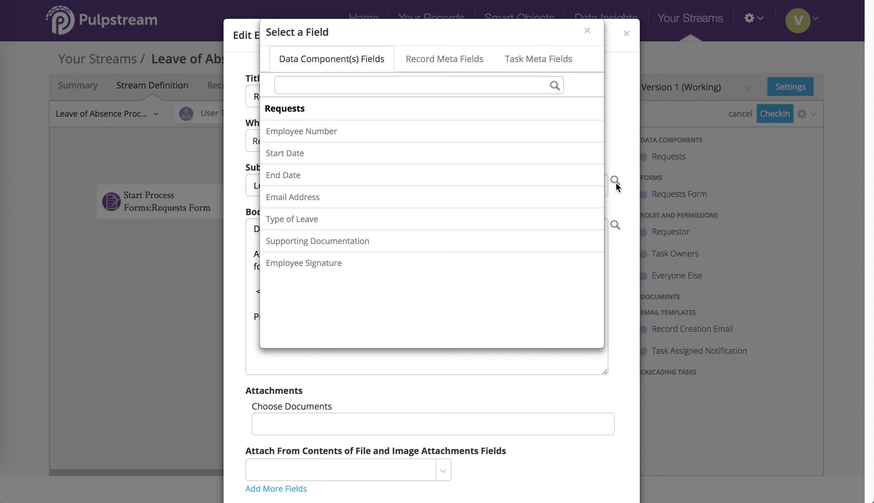
{"action": "left_click", "coordinate": [543, 131]}
{"action": "left_click", "coordinate": [474, 81]}
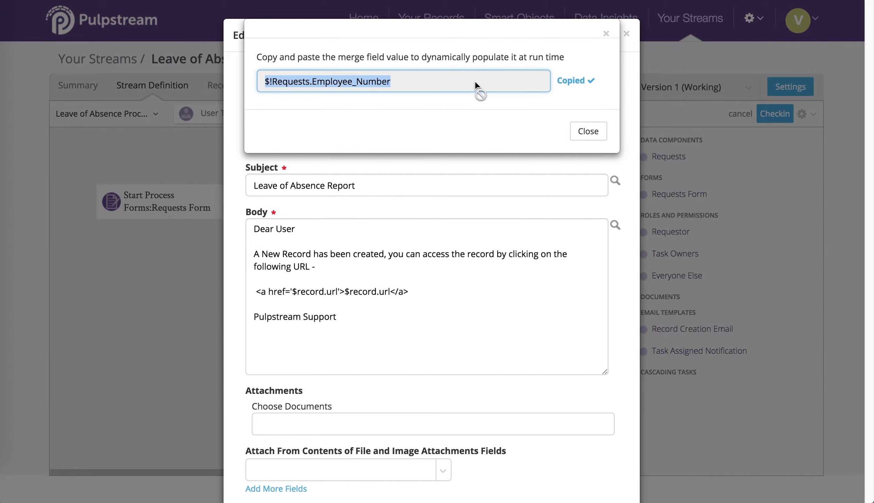
{"action": "left_click", "coordinate": [587, 129]}
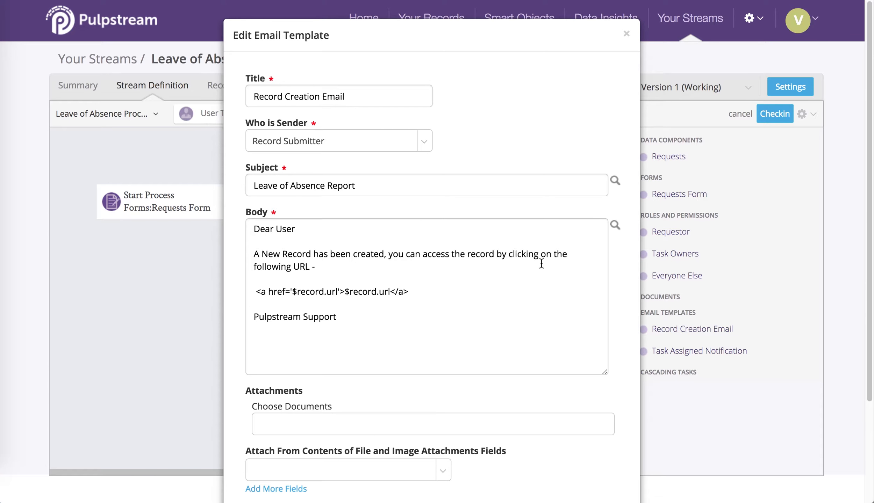
Add to the body "A leave of absence request has been submitted by employee number $!Requests.Employee_Number with the following details:", plus Start Date, End Date and Type labels
{"action": "left_click", "coordinate": [373, 244]}
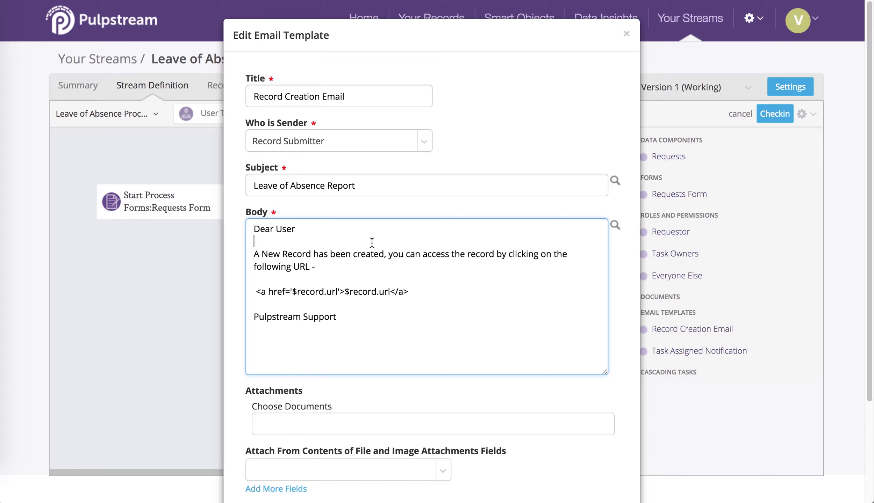
{"action": "key", "text": "Return"}
{"action": "type", "text": "A s"}
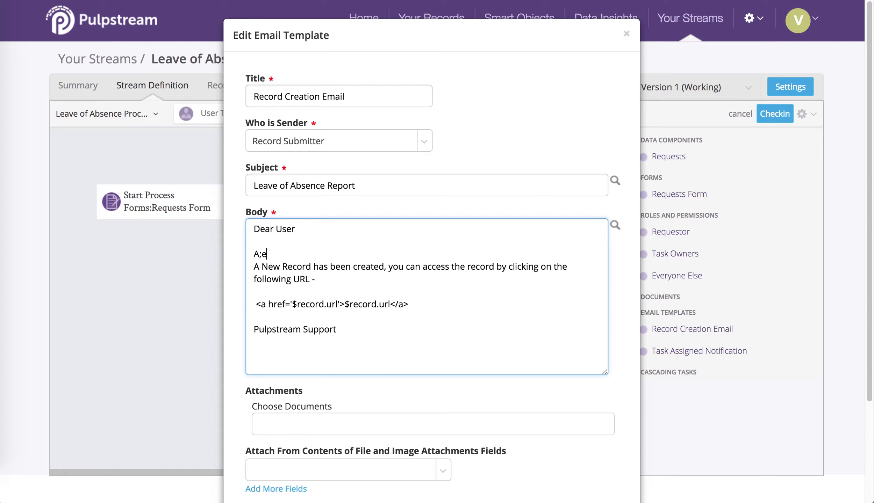
{"action": "key", "text": "BackSpace"}
{"action": "type", "text": "leave of absence request"}
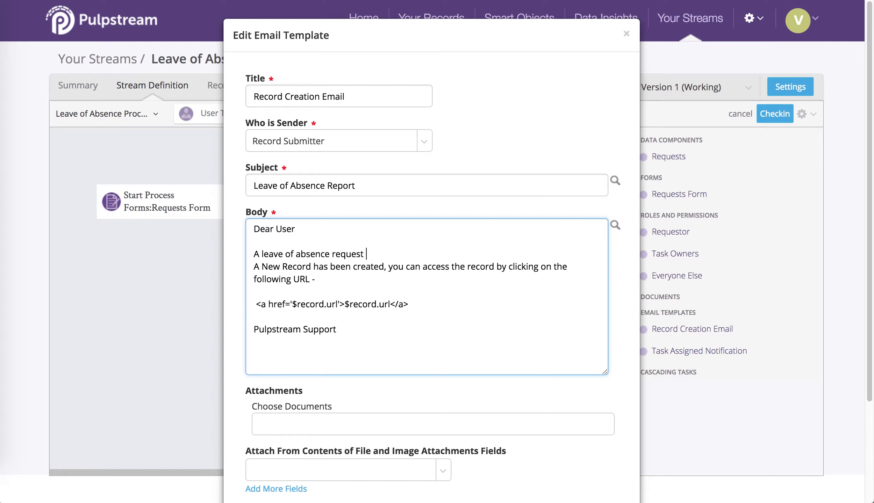
{"action": "key", "text": "Return"}
{"action": "key", "text": "Return"}
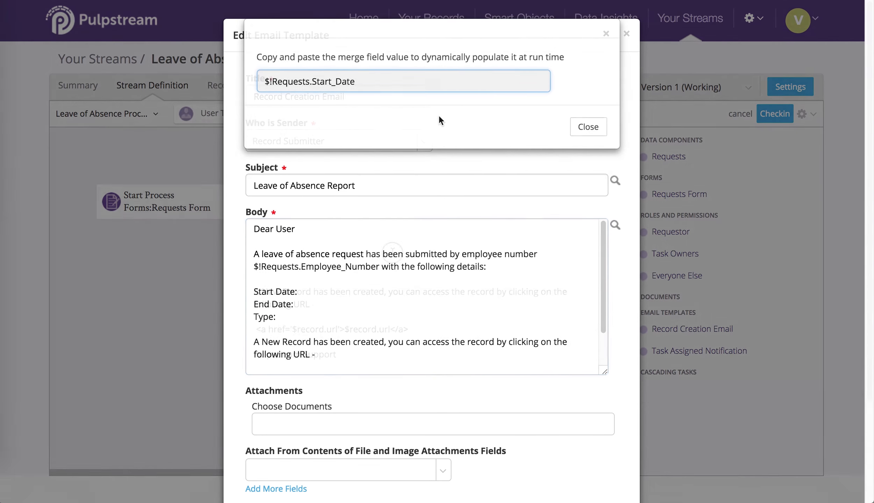
Copy the Start Date merge field $!Requests.Start_Date and insert it after the Start Date label in the email body
{"action": "left_click", "coordinate": [398, 81]}
{"action": "left_click", "coordinate": [588, 131]}
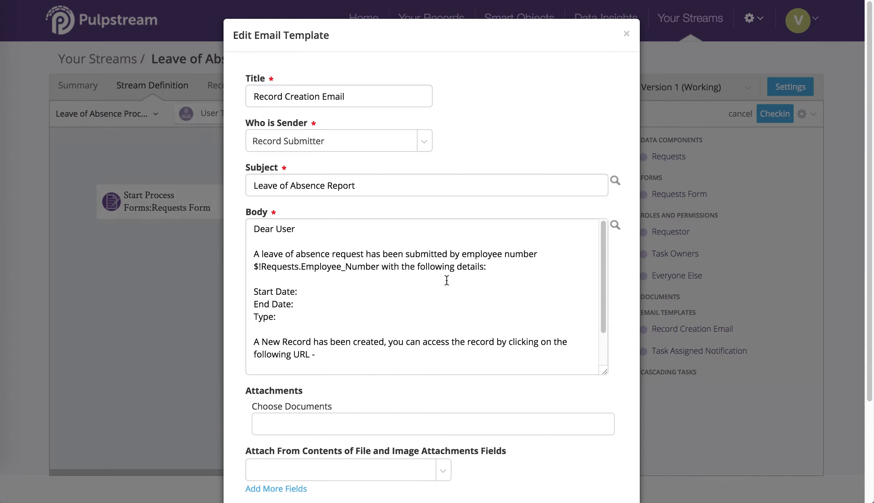
{"action": "left_click", "coordinate": [346, 292]}
{"action": "key", "text": "super+v"}
Insert the End Date merge field $!Requests.End_Date after the End Date label in the email body
{"action": "left_click", "coordinate": [329, 305]}
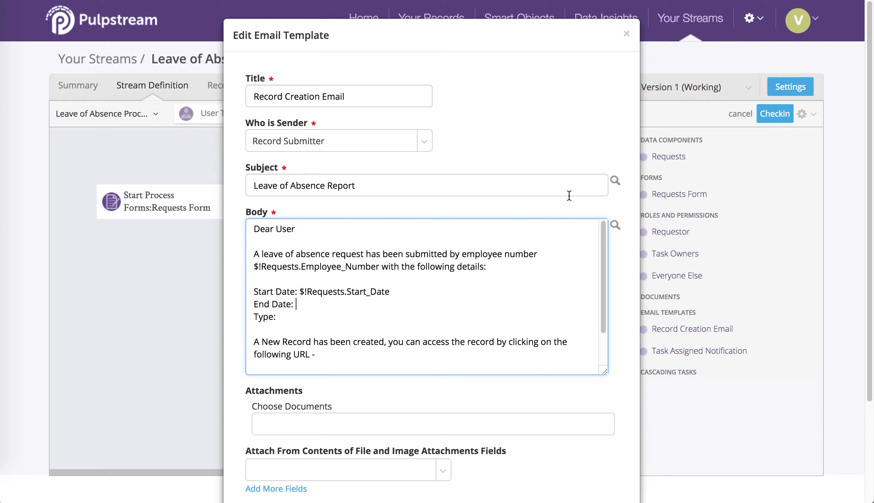
{"action": "left_click", "coordinate": [618, 224]}
{"action": "left_click", "coordinate": [505, 174]}
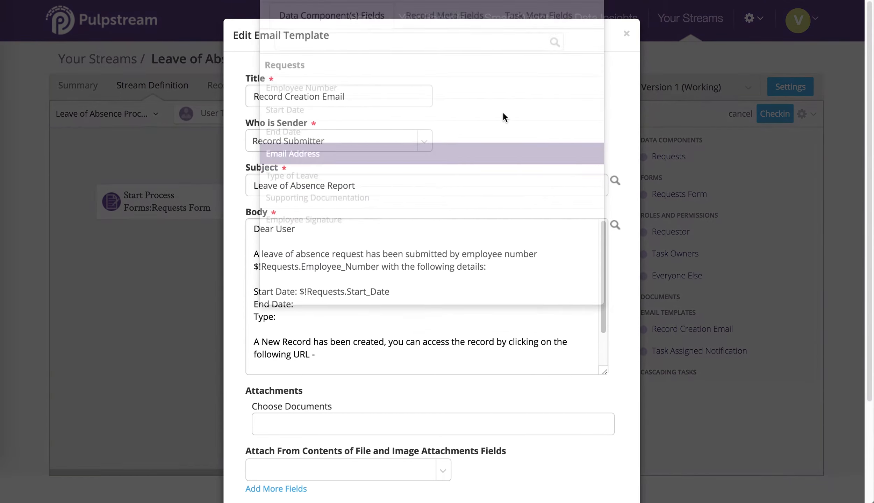
{"action": "left_click", "coordinate": [441, 81]}
{"action": "left_click", "coordinate": [588, 131]}
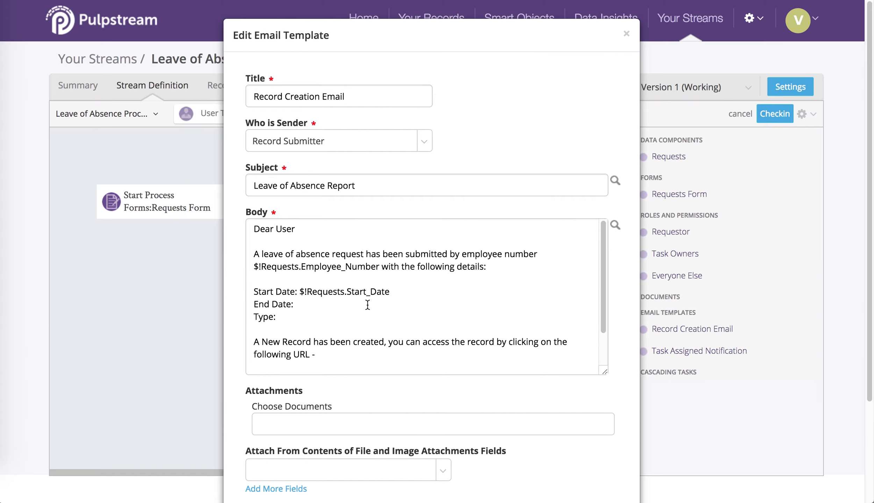
{"action": "left_click", "coordinate": [367, 304]}
{"action": "key", "text": "super+v"}
Insert the Type of Leave merge field $!Requests.Type_of_Leave after the Type label, separated from the label by a space
{"action": "left_click", "coordinate": [336, 317]}
{"action": "left_click", "coordinate": [618, 224]}
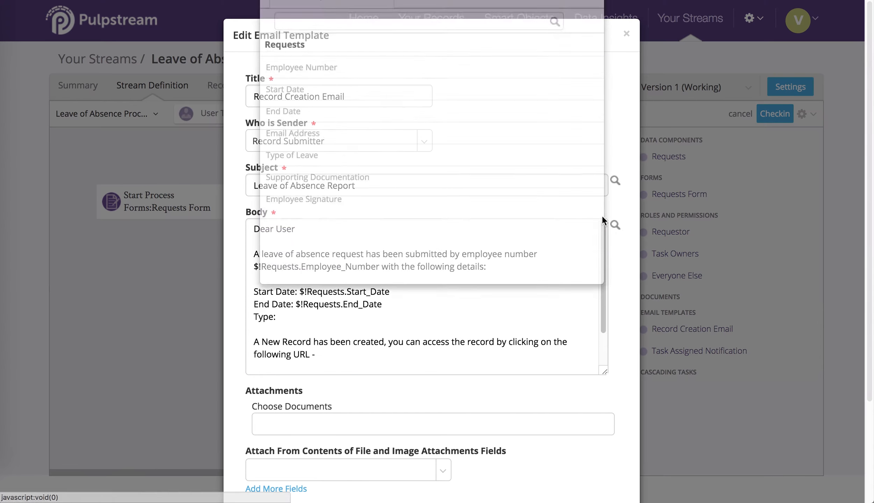
{"action": "left_click", "coordinate": [554, 219]}
{"action": "left_click", "coordinate": [460, 77]}
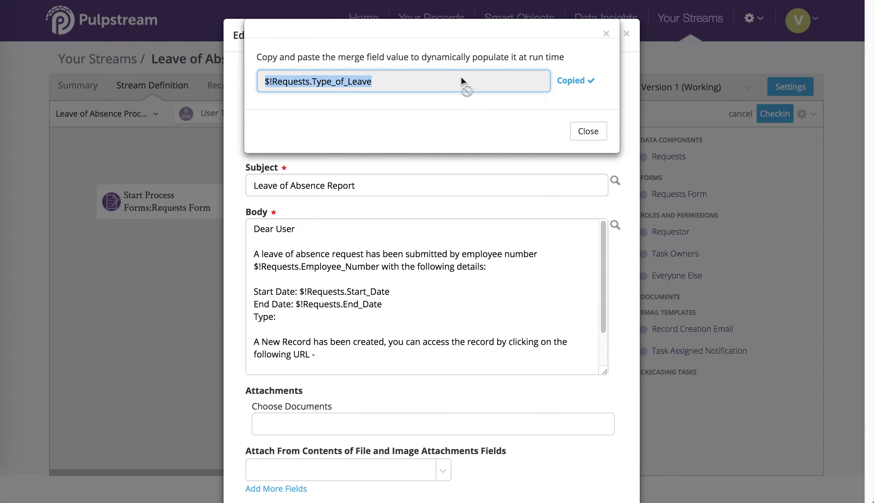
{"action": "left_click", "coordinate": [580, 133]}
{"action": "left_click", "coordinate": [402, 318]}
{"action": "key", "text": "super+v"}
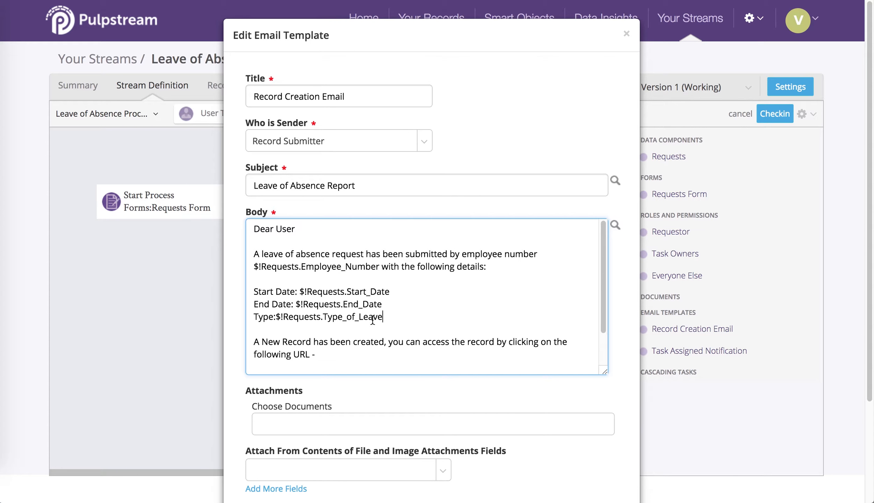
{"action": "left_click", "coordinate": [277, 317]}
{"action": "left_click", "coordinate": [298, 291]}
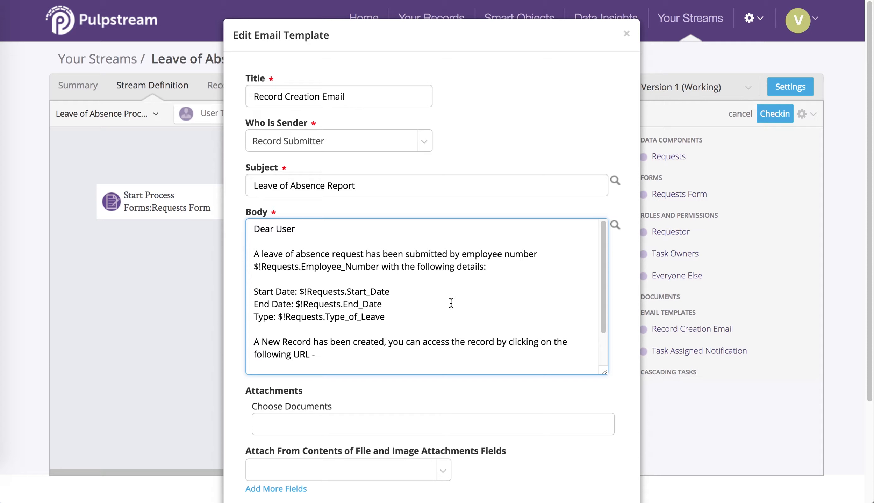
Shorten the sentence about the new record to "You can access the record by clicking on the following URL:", ending with a colon instead of a dash
{"action": "scroll", "coordinate": [451, 303], "scroll_direction": "down", "scroll_amount": 2}
{"action": "left_click", "coordinate": [307, 319]}
{"action": "left_click_drag", "start_coordinate": [307, 319], "coordinate": [247, 320]}
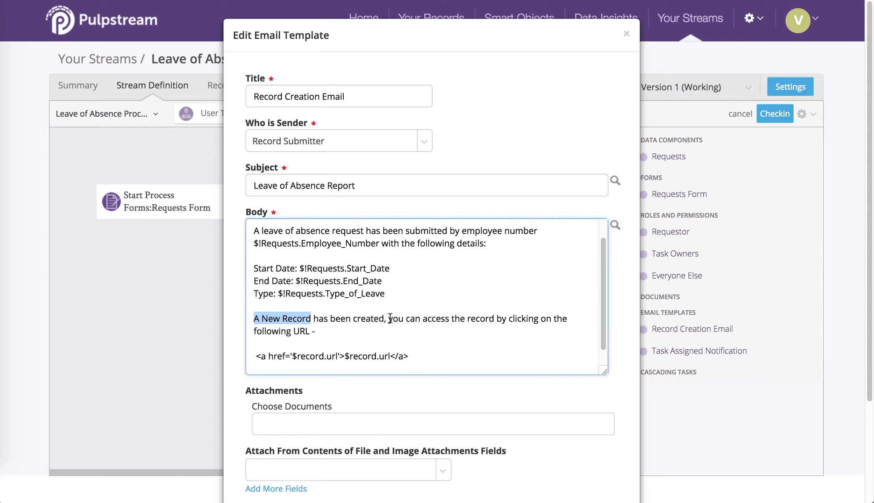
{"action": "left_click_drag", "start_coordinate": [392, 320], "coordinate": [248, 320]}
{"action": "type", "text": "Y"}
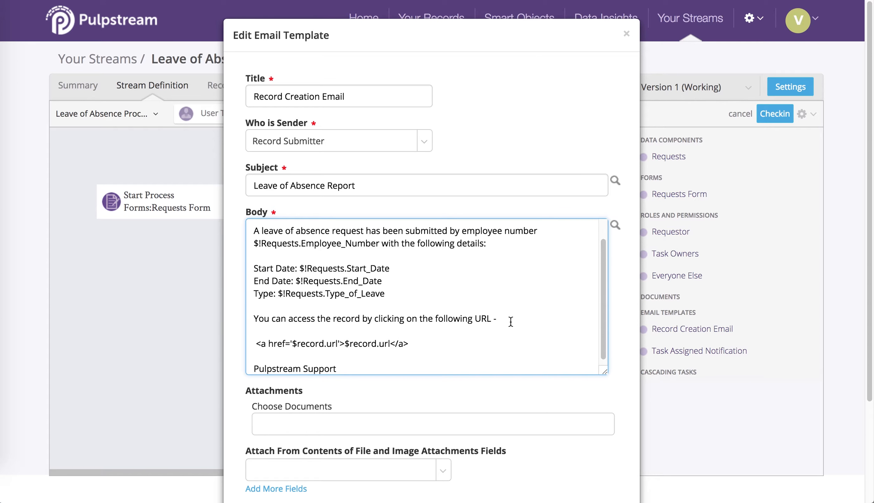
{"action": "left_click", "coordinate": [498, 319]}
{"action": "type", "text": ";"}
{"action": "type", "text": ":"}
{"action": "scroll", "coordinate": [558, 358], "scroll_direction": "down", "scroll_amount": 1}
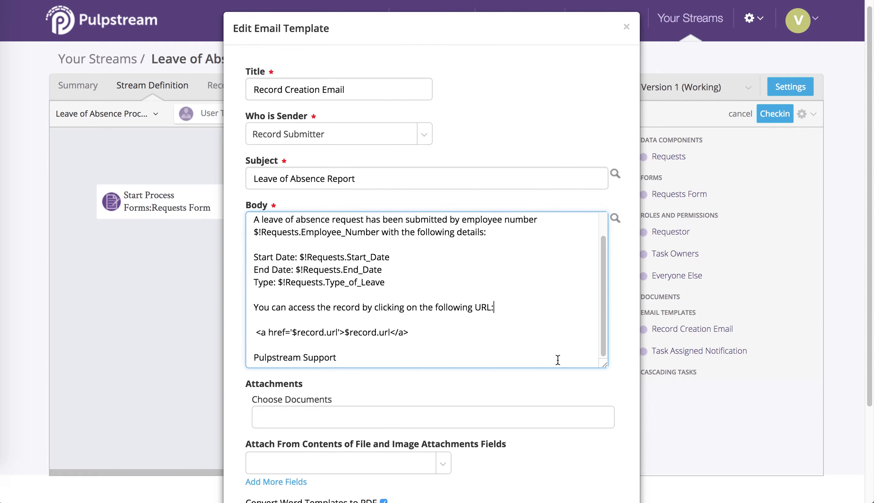
Change the sign-off at the end of the email body to "Your Pulpstream bot"
{"action": "left_click_drag", "start_coordinate": [374, 353], "coordinate": [260, 353]}
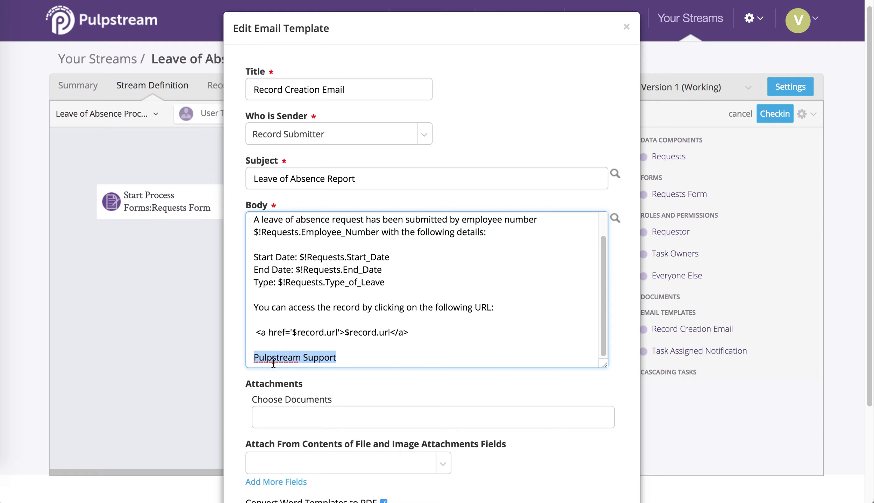
{"action": "left_click", "coordinate": [246, 356]}
{"action": "type", "text": "Your"}
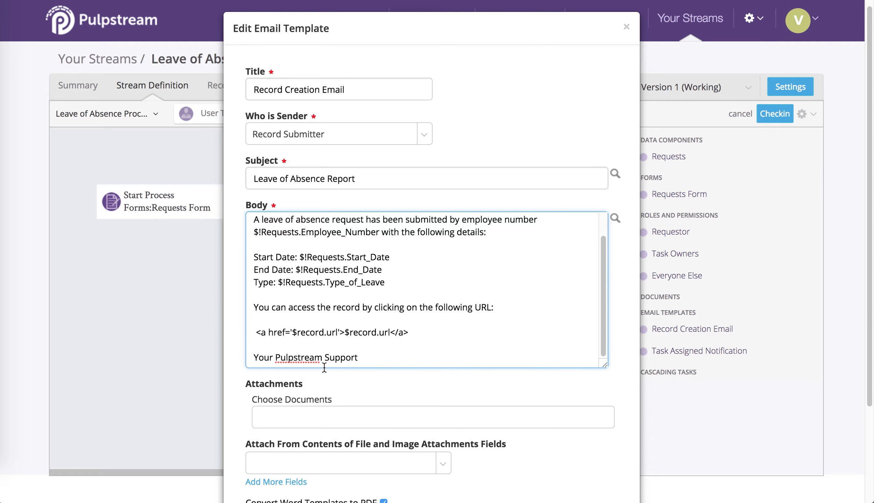
{"action": "left_click_drag", "start_coordinate": [324, 366], "coordinate": [385, 360]}
{"action": "type", "text": "bot"}
Change the email subject to "Leave of Absence Request from $!Requests.Employee_Number"
{"action": "scroll", "coordinate": [385, 262], "scroll_direction": "up", "scroll_amount": 3}
{"action": "scroll", "coordinate": [382, 312], "scroll_direction": "down", "scroll_amount": 5}
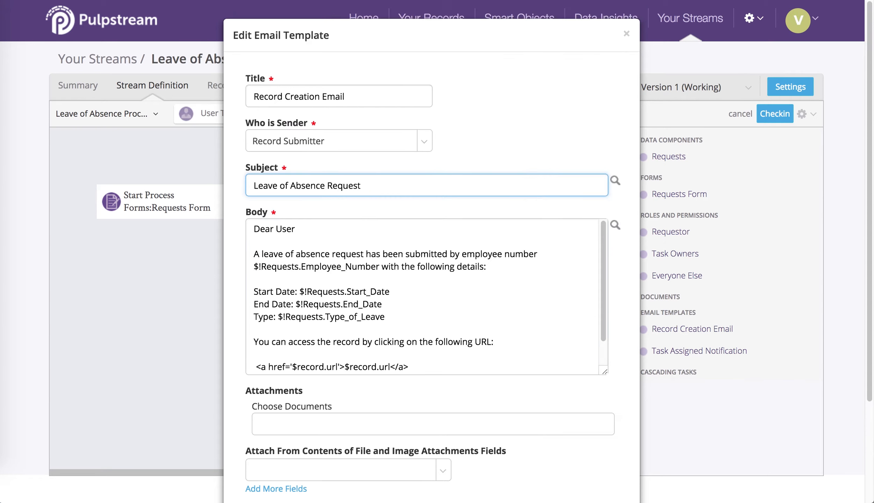
{"action": "type", "text": "from $!Requests.Employee_Number"}
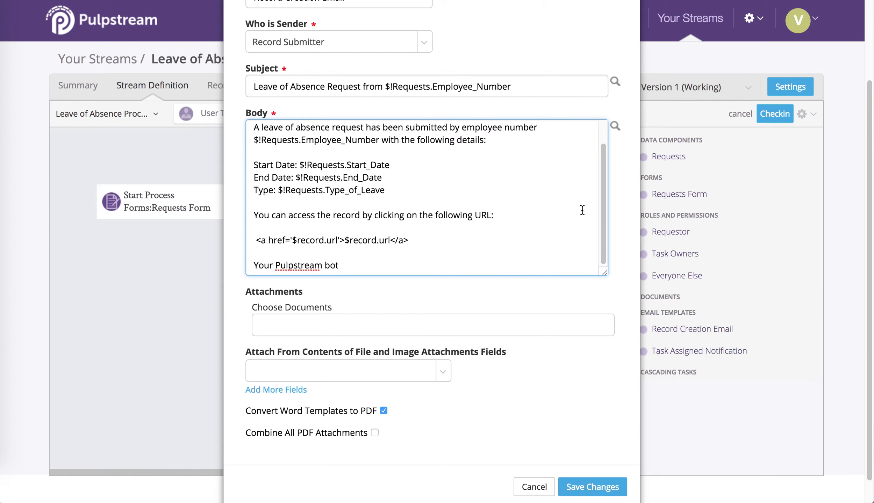
Attach the contents of the Supporting Documentation field to the email and save the template
{"action": "left_click", "coordinate": [442, 378]}
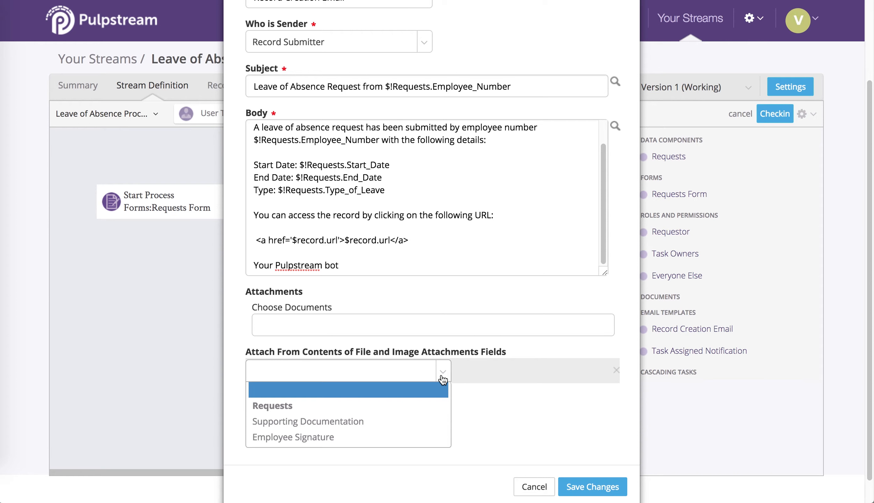
{"action": "left_click", "coordinate": [416, 421]}
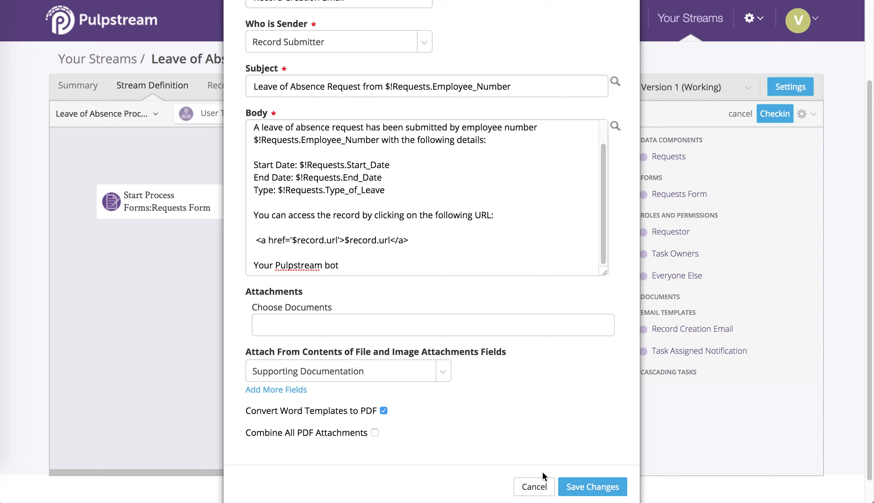
{"action": "left_click", "coordinate": [596, 488]}
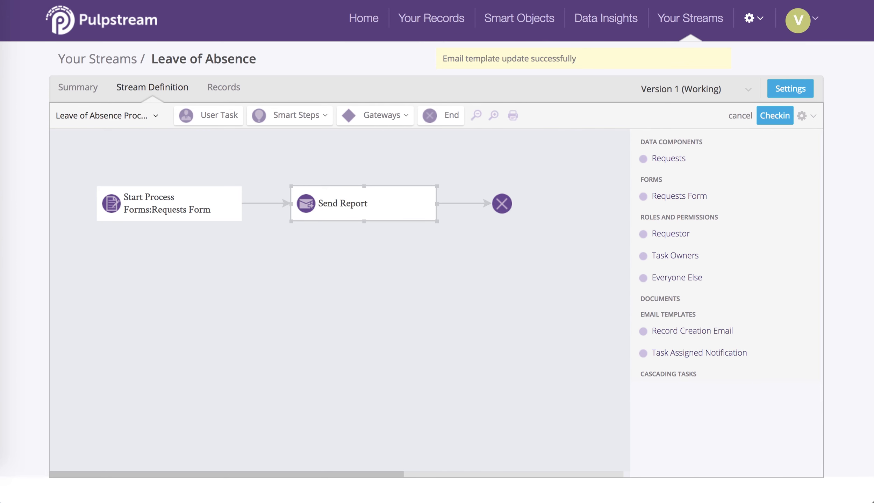
Start creating a test record for the Leave of Absence stream
{"action": "left_click", "coordinate": [811, 121]}
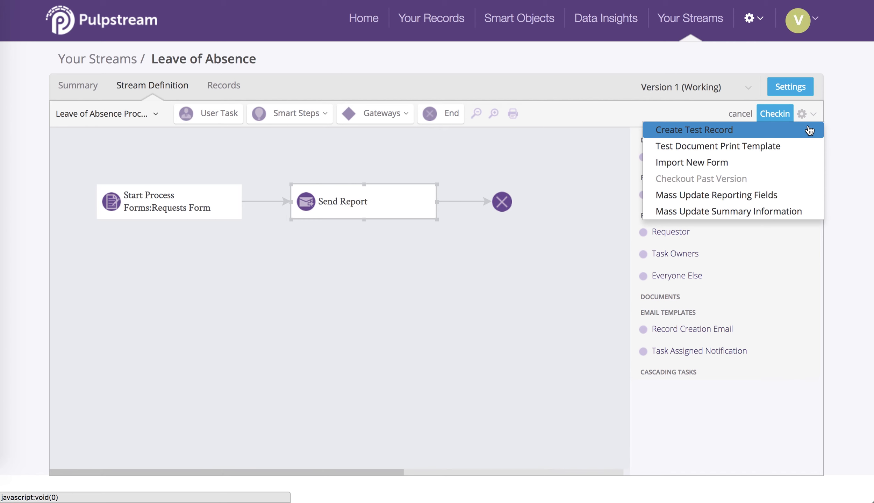
{"action": "left_click", "coordinate": [809, 130]}
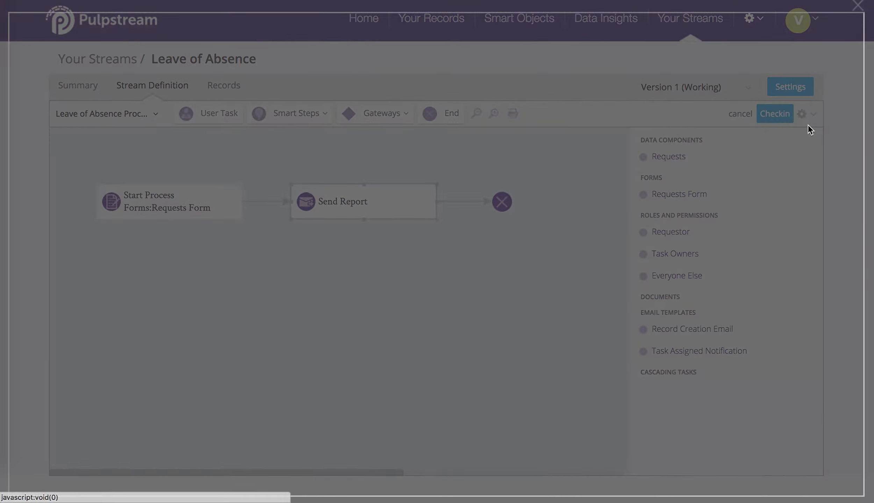